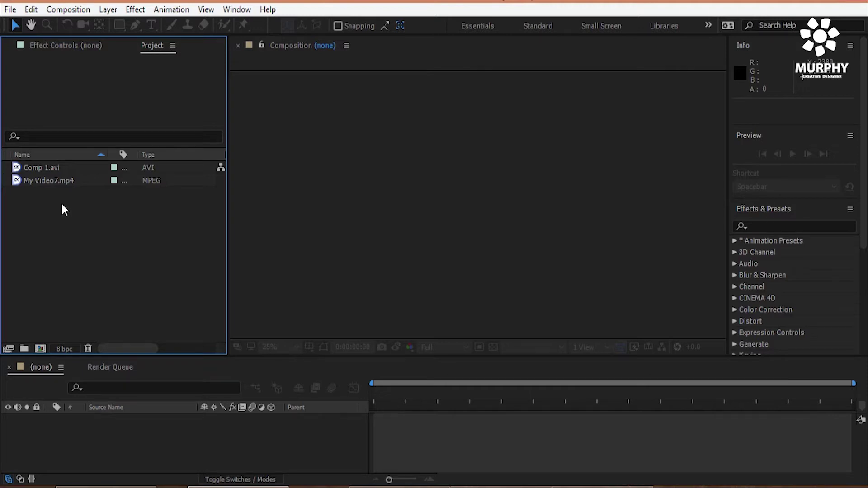
Step: Create a composition from My Video7.mp4 and preview the city footage
left_click(49, 183)
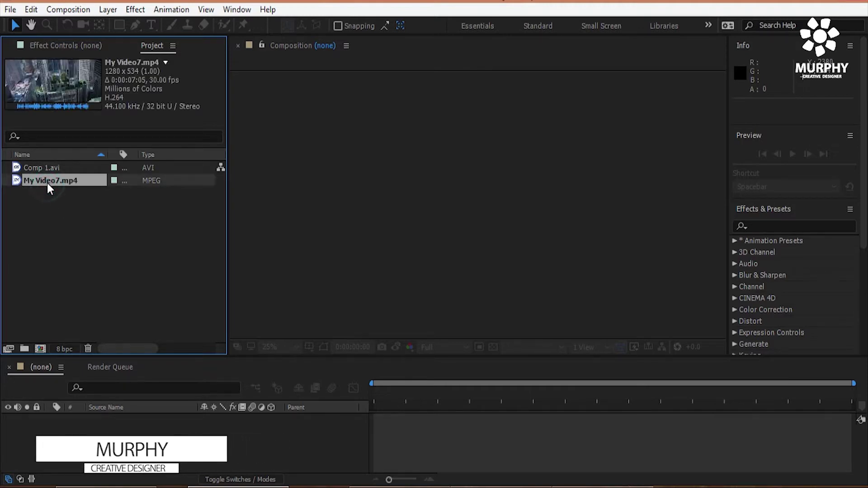
left_click_drag(47, 183, 40, 349)
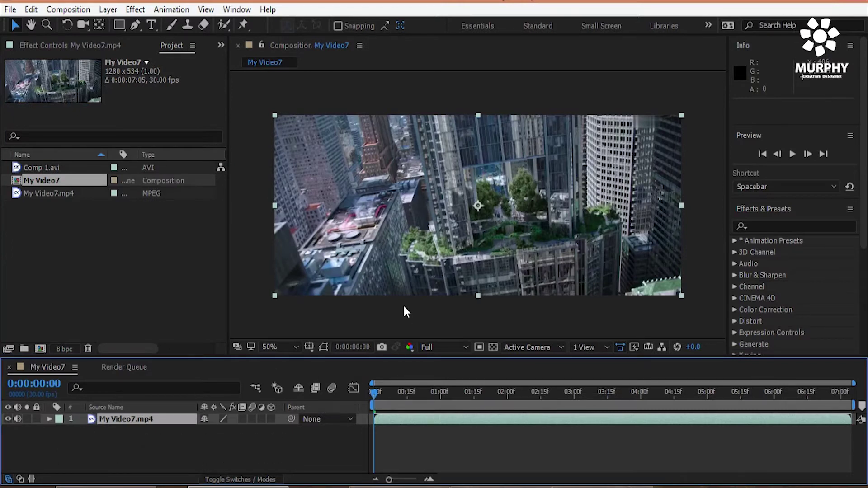
key("space")
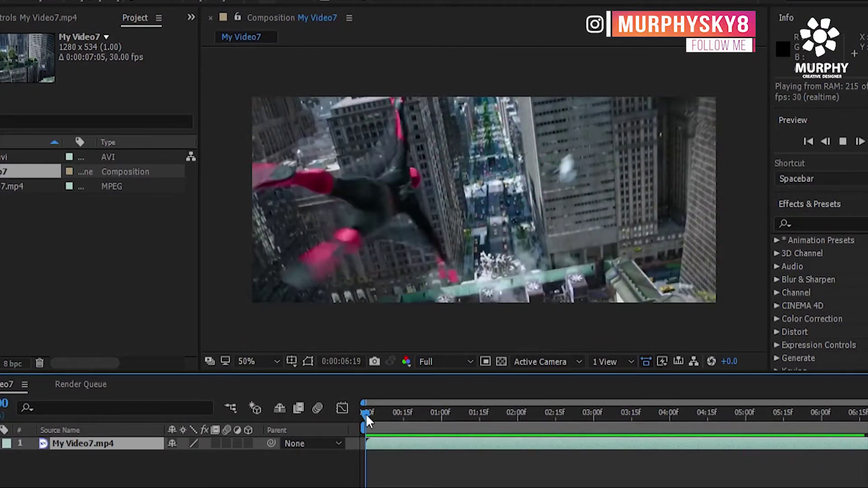
left_click(366, 413)
key("slash")
left_click_drag(369, 414, 423, 433)
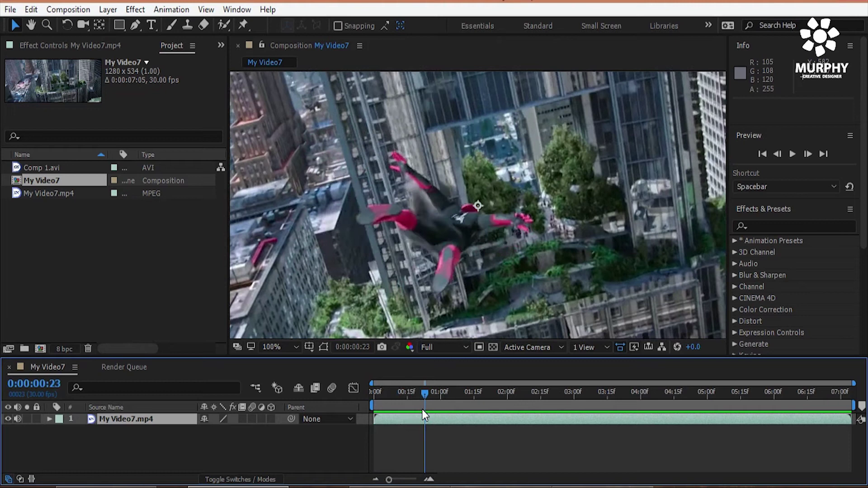
Step: Place the Comp 1.avi logo clip in the timeline above the city footage
left_click(43, 169)
left_click_drag(43, 169, 129, 416)
key("comma")
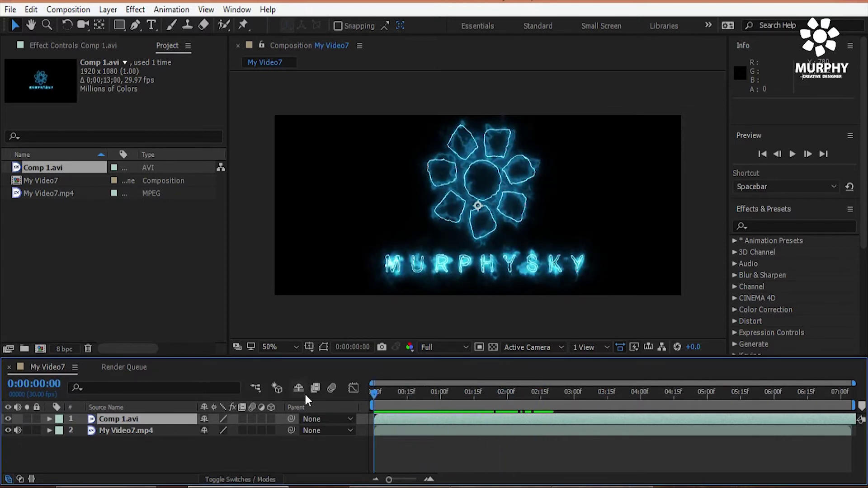
Step: Delete the Comp 1.avi layer and set the viewer magnification to Fit
left_click(154, 416)
key("Delete")
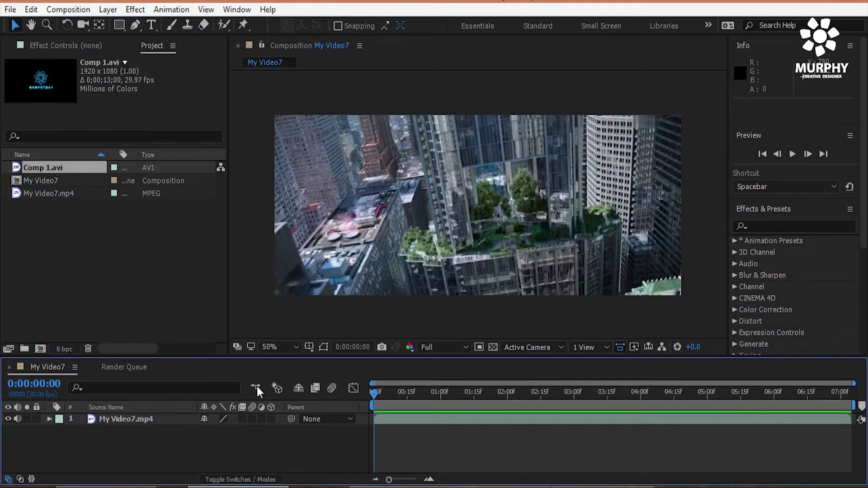
left_click(292, 346)
left_click(295, 105)
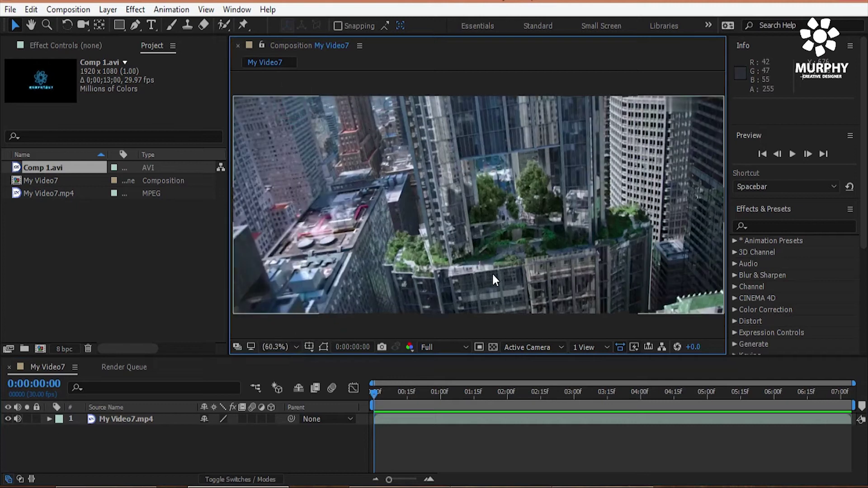
Step: Switch to the Motion Tracking workspace with the city footage layer selected
left_click(142, 419)
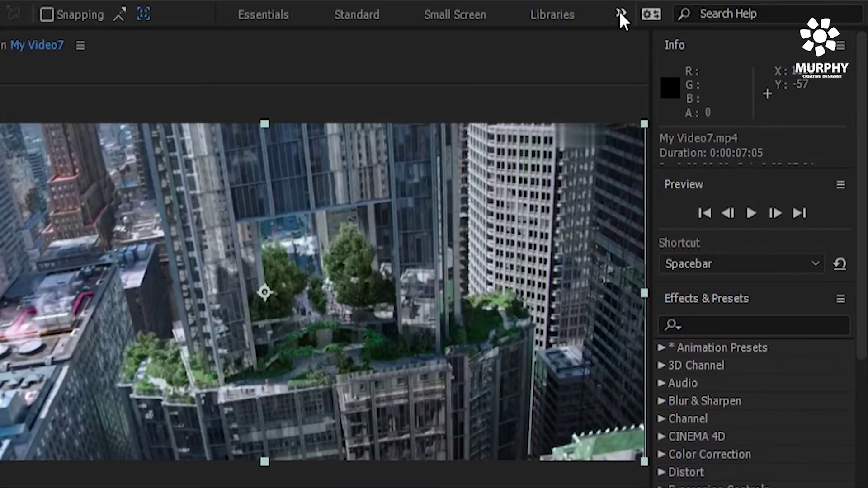
left_click(620, 13)
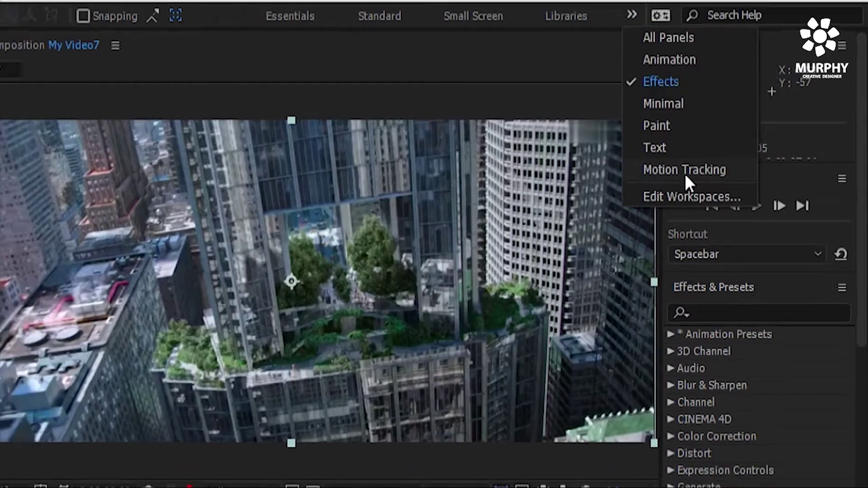
left_click(663, 177)
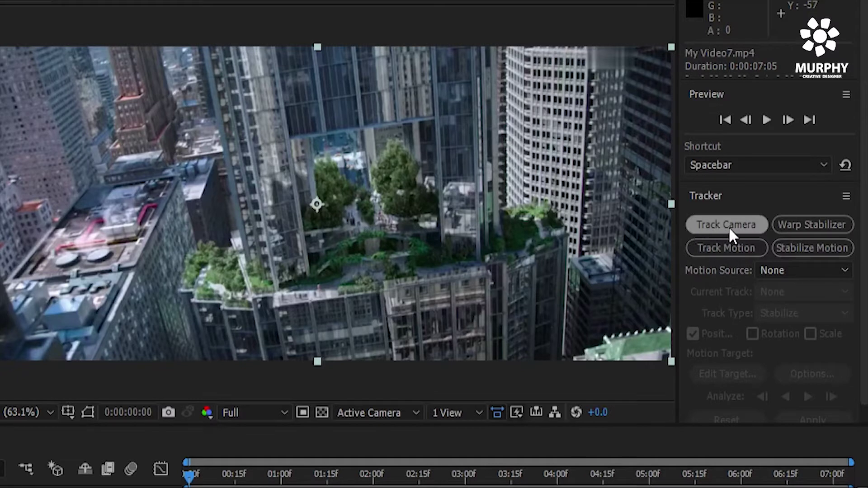
Step: Run Track Camera on My Video7.mp4 and scrub to check the solved track points
left_click(759, 223)
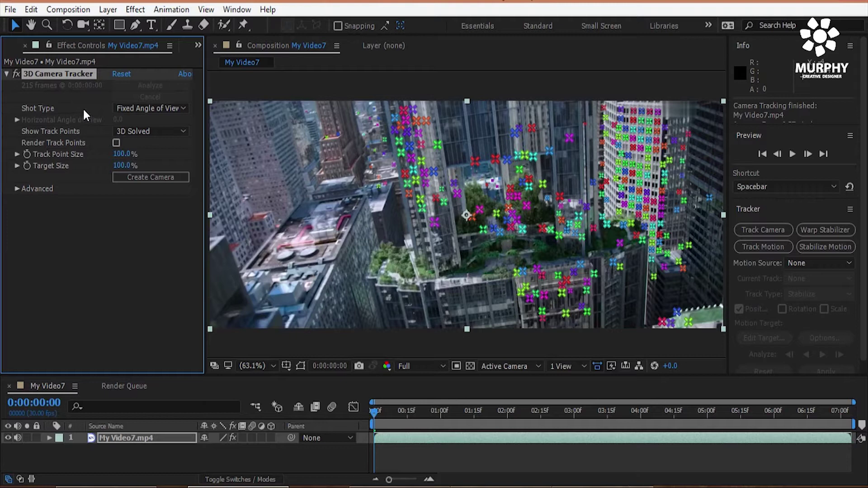
left_click(376, 413)
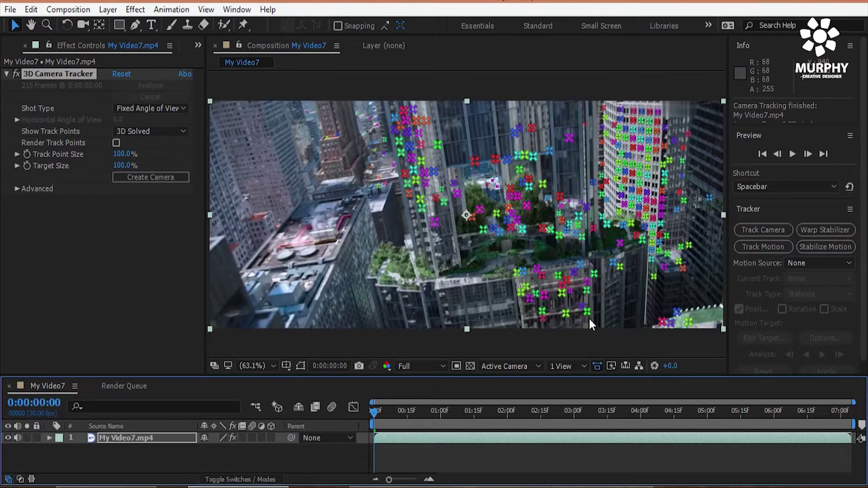
left_click_drag(372, 411, 499, 408)
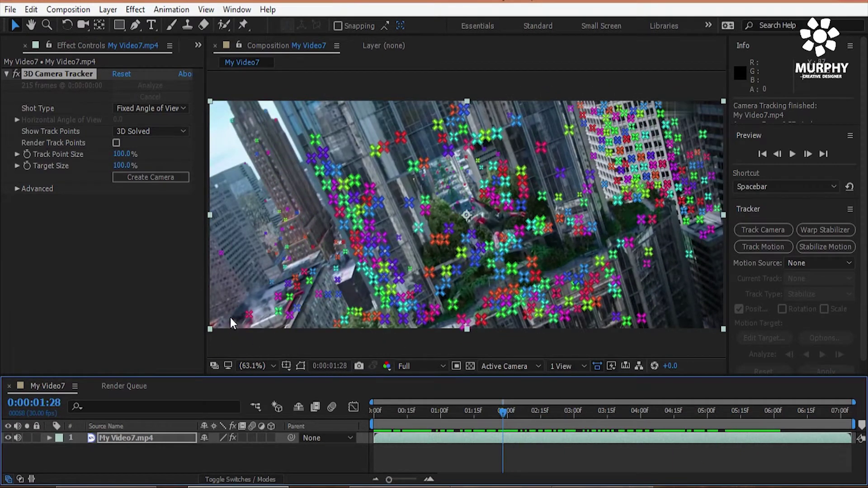
Step: Create the 3D tracker camera and move to frames showing the street
left_click(172, 178)
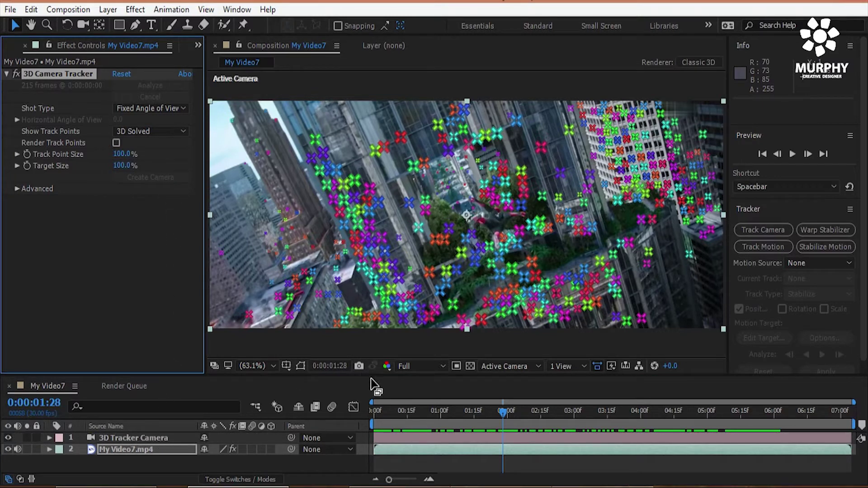
left_click_drag(372, 376, 372, 349)
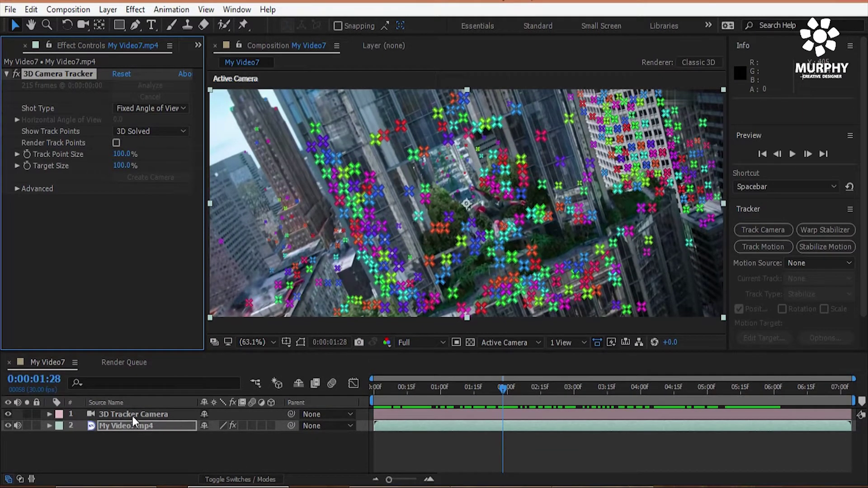
left_click(504, 390)
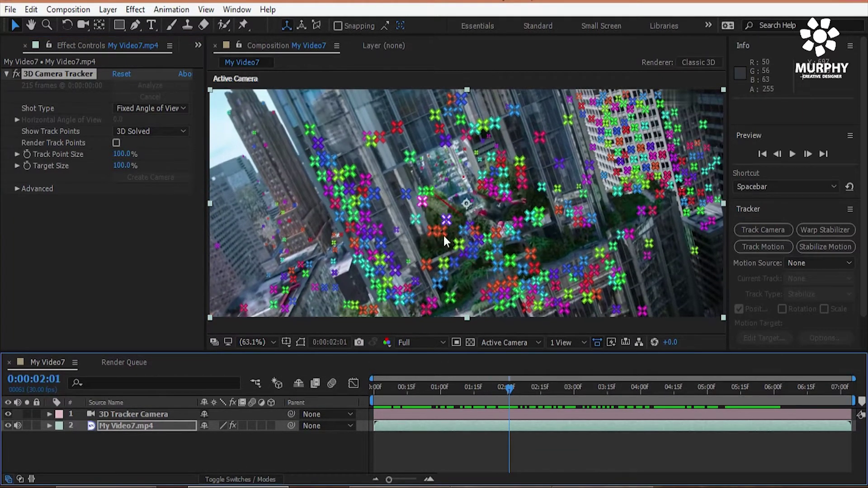
left_click(533, 388)
left_click_drag(551, 388, 774, 382)
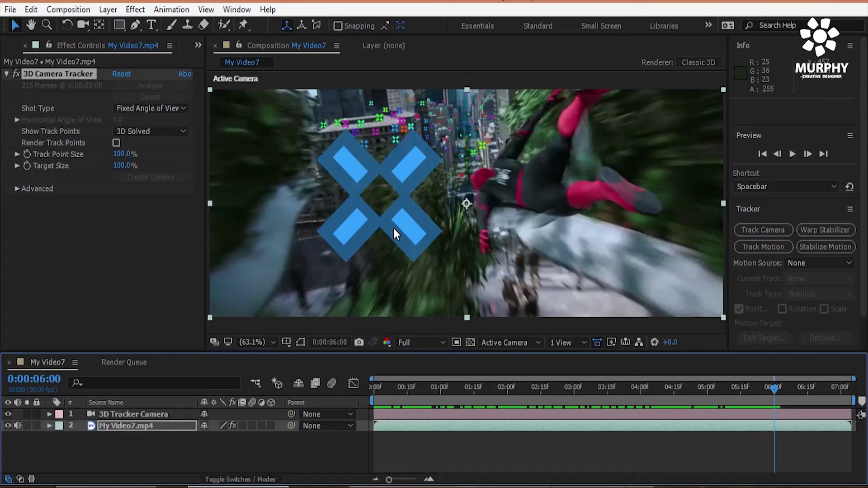
Step: Create Track Null 1 on a street track point, return to 0:00:04:18, and show the Project panel
left_click(355, 205)
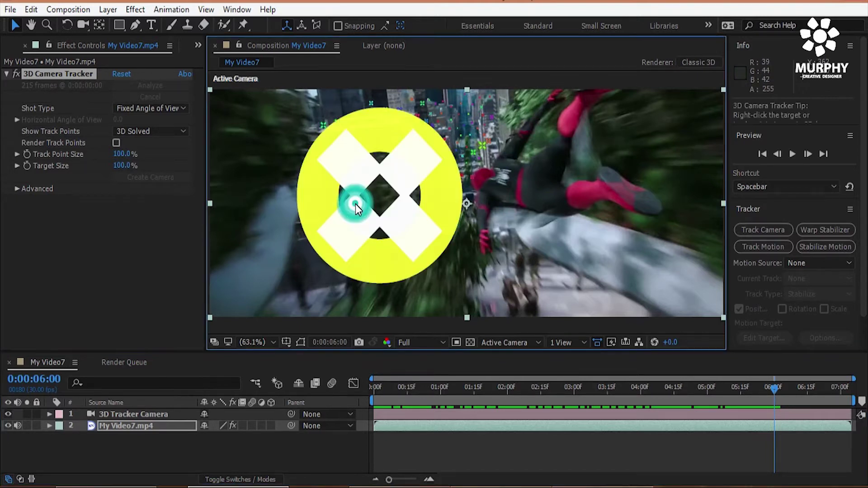
right_click(379, 195)
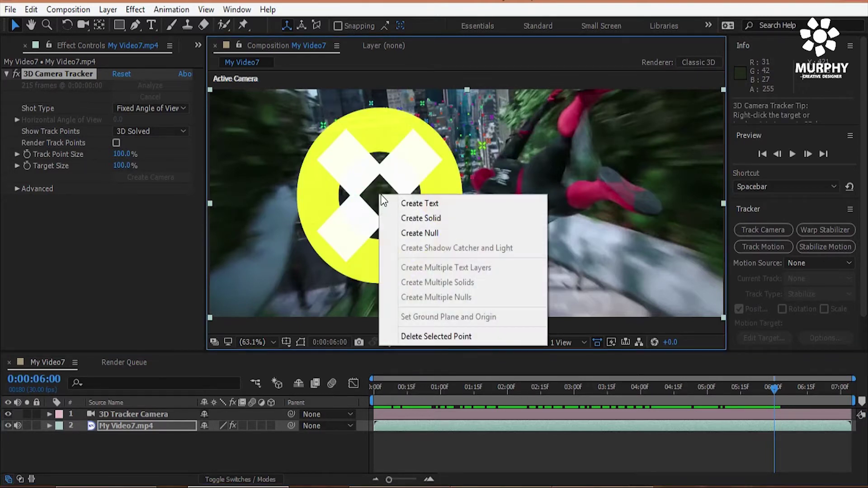
left_click(419, 233)
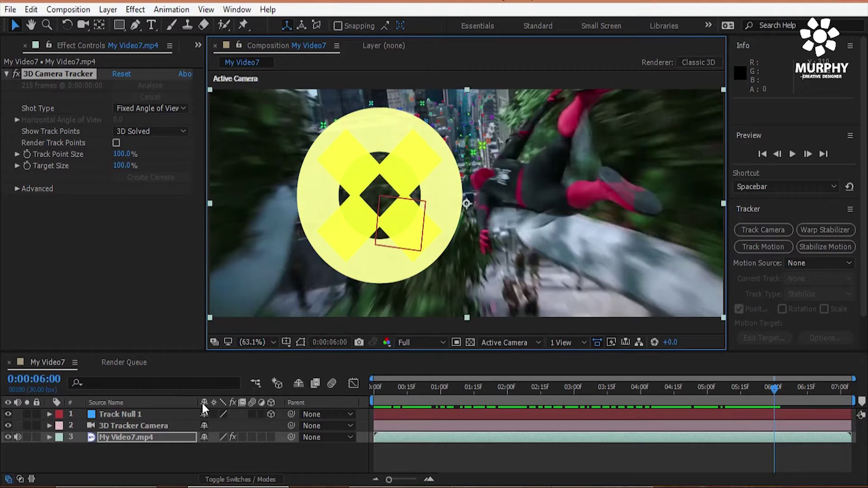
left_click(125, 416)
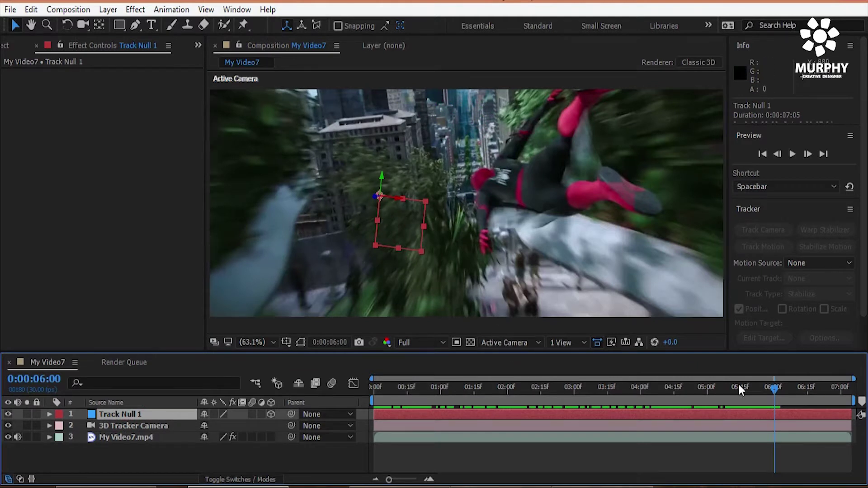
left_click_drag(774, 387, 681, 380)
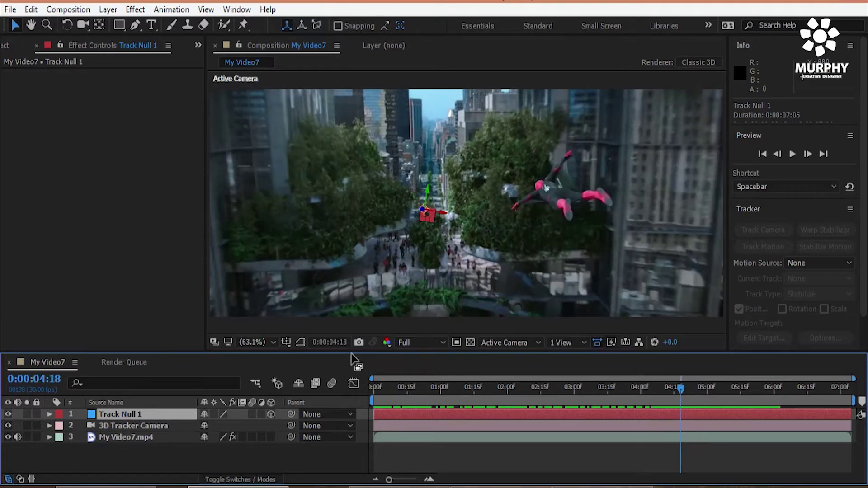
left_click(197, 44)
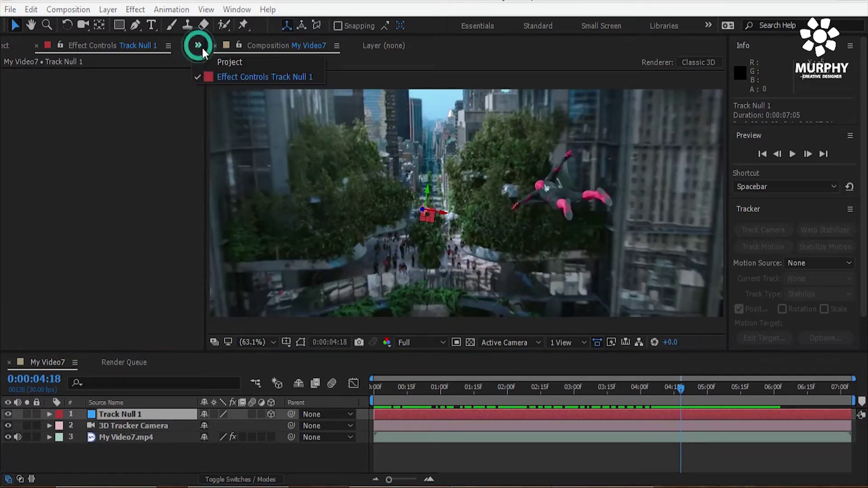
left_click(214, 64)
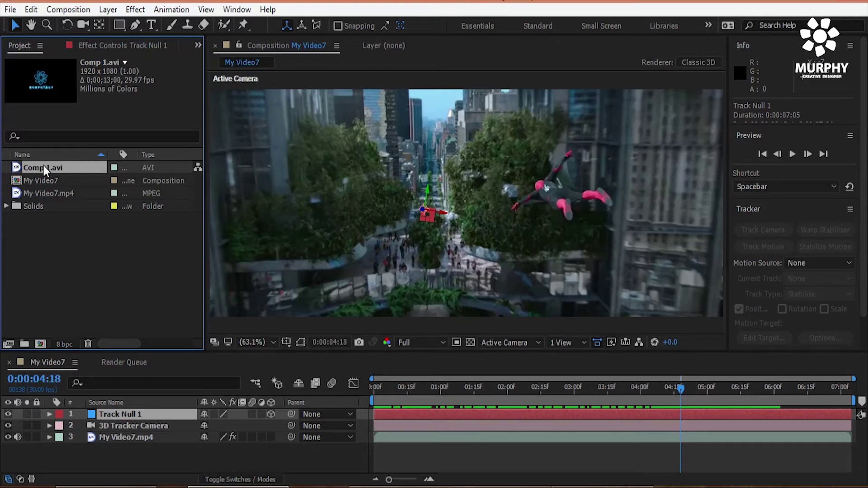
Step: Add Comp 1.avi as the top layer and set its blend mode to Screen
left_click_drag(45, 180, 131, 415)
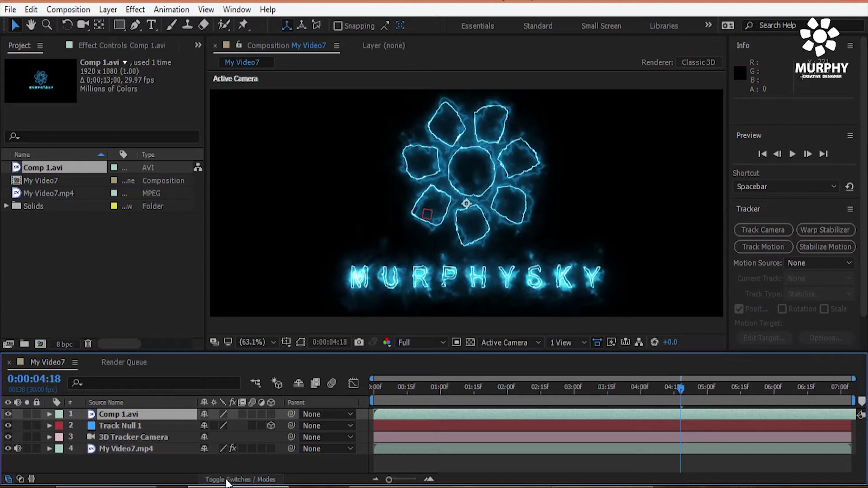
left_click(228, 480)
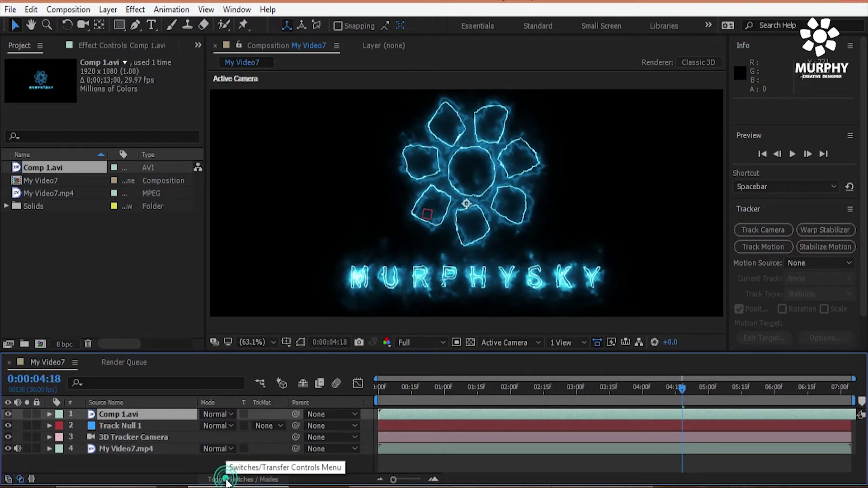
left_click(229, 413)
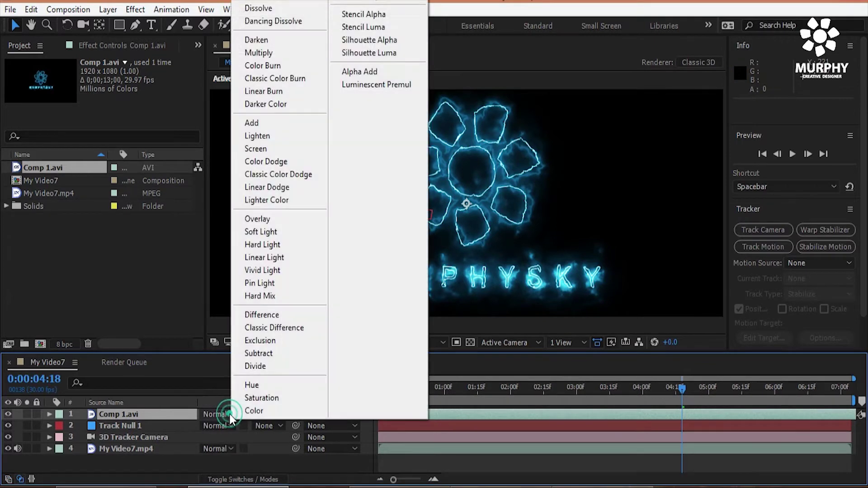
left_click(258, 149)
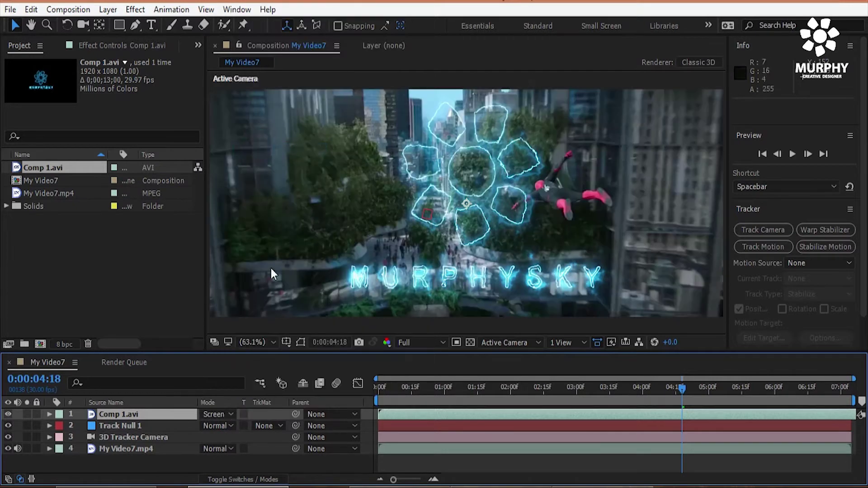
Step: Enable 3D Layer on Comp 1.avi and scrub the clip to check the logo's tracking
left_click(237, 481)
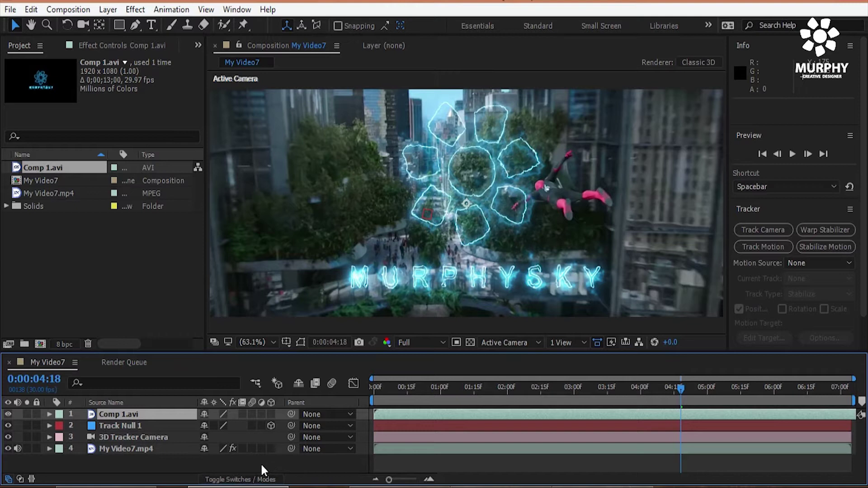
left_click(270, 414)
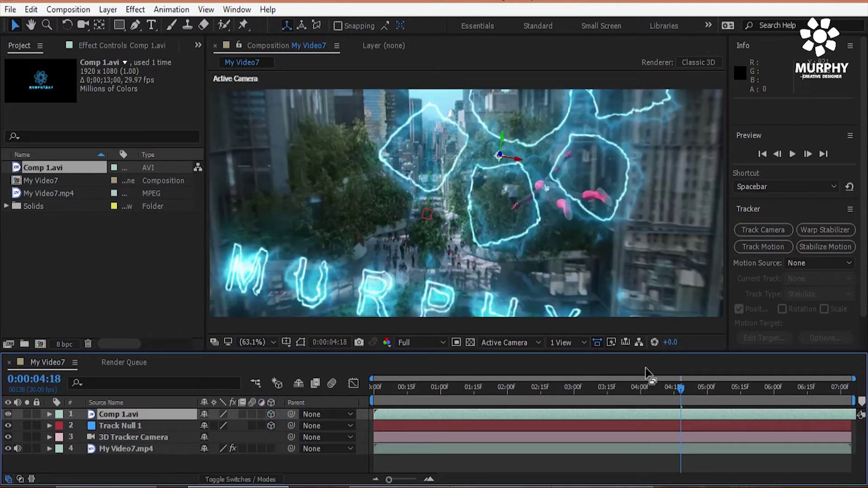
left_click_drag(680, 388, 401, 362)
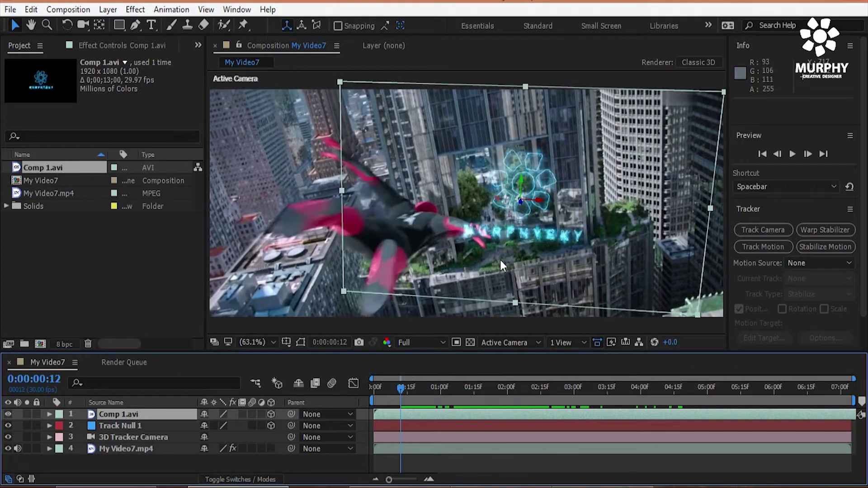
left_click_drag(403, 392, 554, 388)
scroll(455, 246, "down", 1)
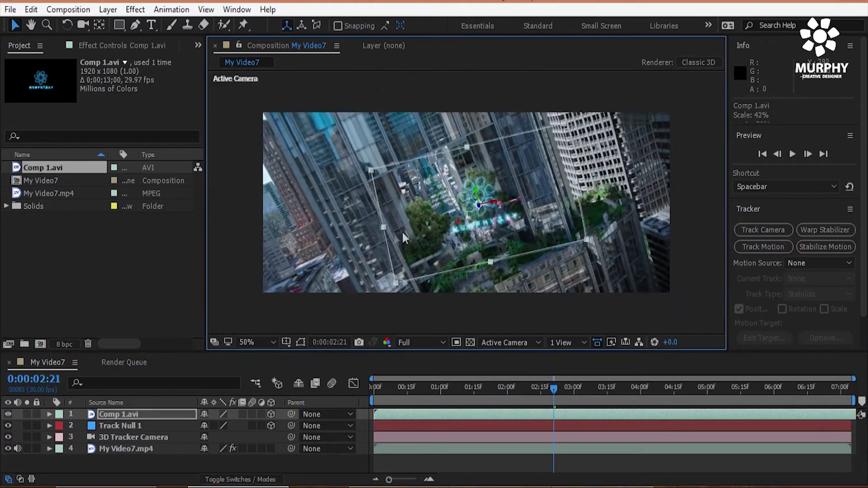
left_click(559, 389)
left_click_drag(560, 389, 374, 388)
left_click(471, 297)
Step: Fit the frame in the viewer and play a preview of the tracked logo
left_click(253, 343)
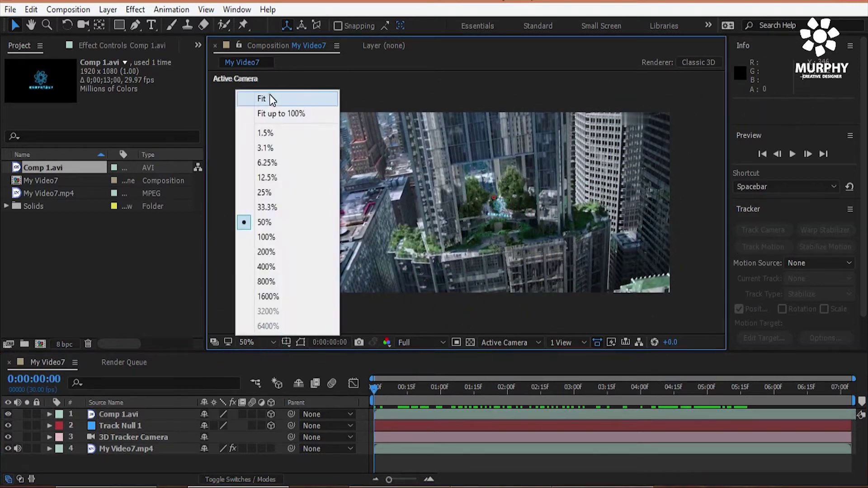
left_click(269, 99)
left_click(510, 205)
left_click_drag(374, 388, 515, 369)
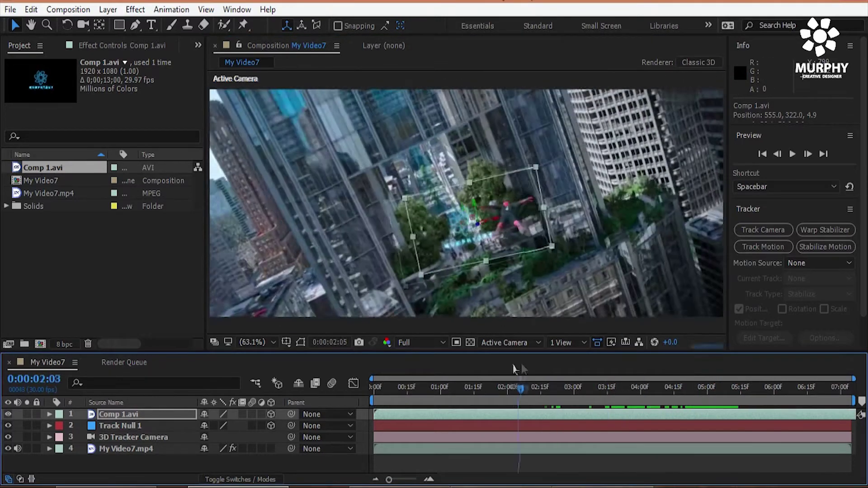
key("space")
left_click(457, 248)
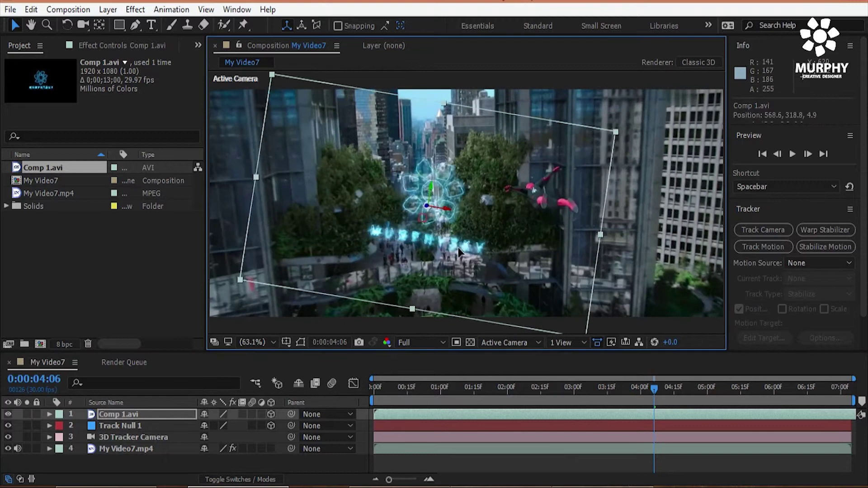
left_click_drag(630, 393, 688, 430)
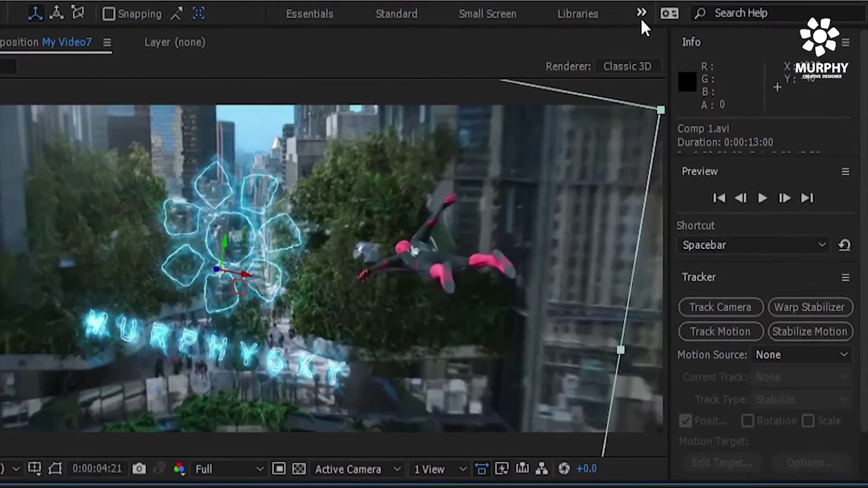
Step: In the Effects workspace, search 'glow' and apply Stylize > Glow to Comp 1.avi
left_click(641, 12)
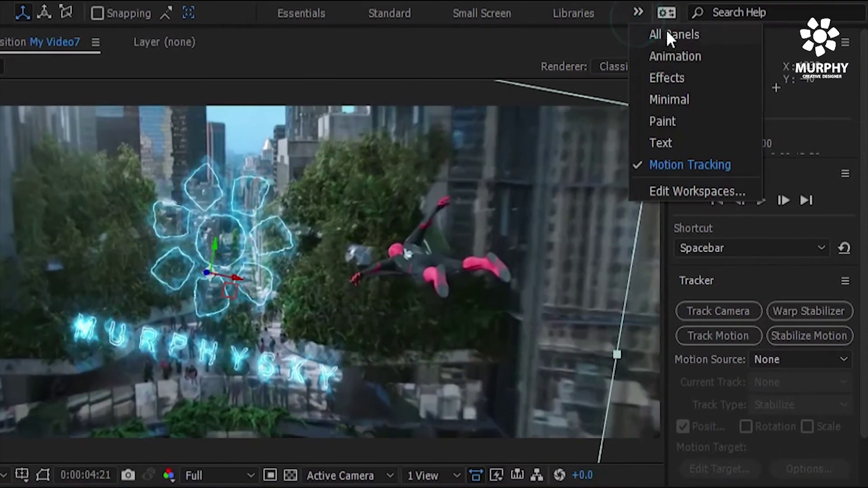
left_click(665, 77)
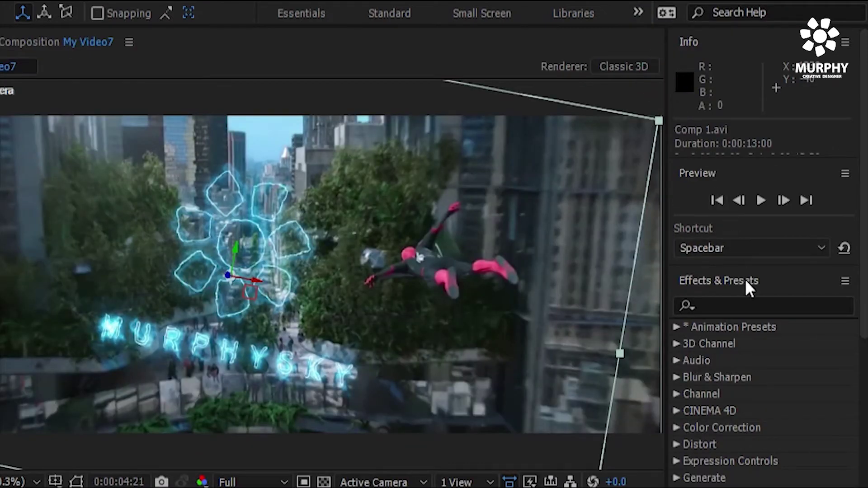
left_click(727, 309)
type("gl")
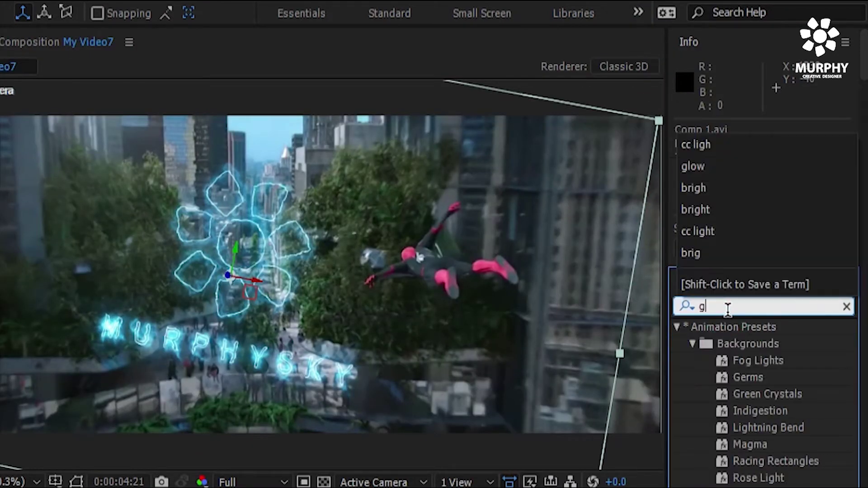
type("ow")
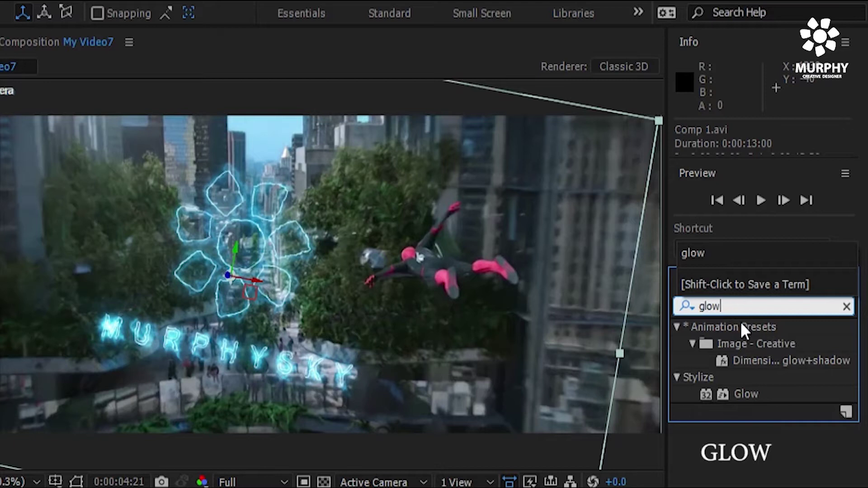
left_click_drag(747, 395, 120, 487)
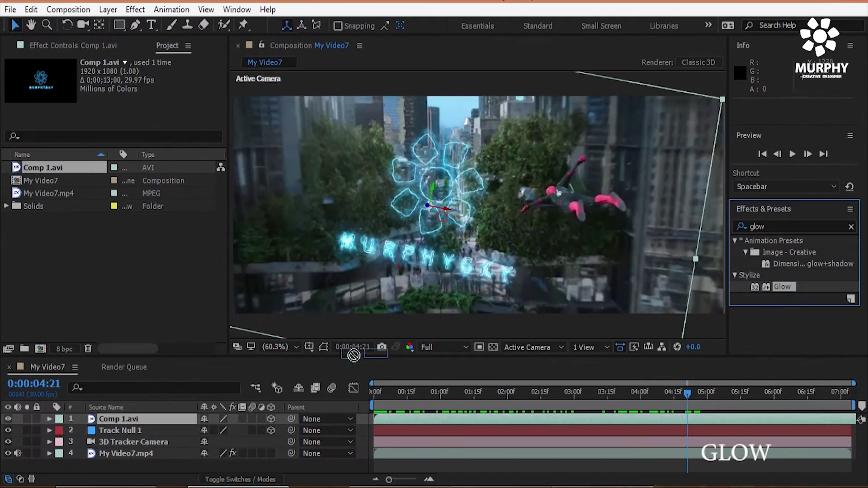
left_click_drag(353, 355, 136, 416)
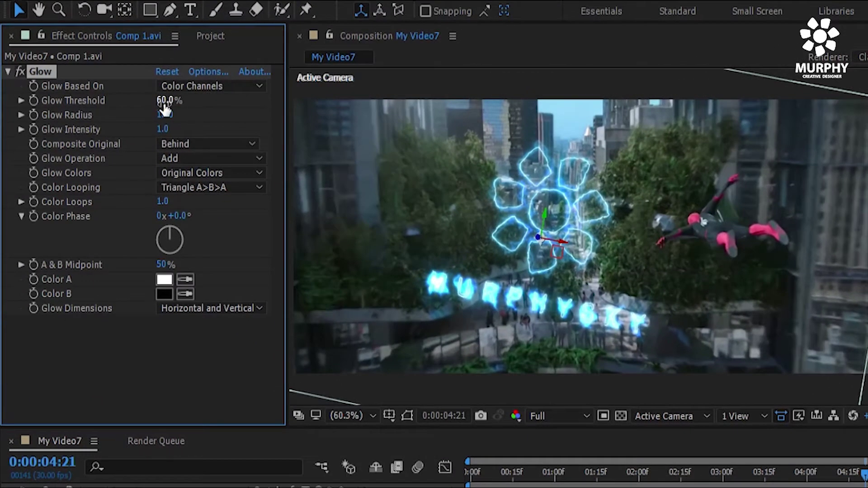
Step: Set Glow Threshold to 100% and Glow Radius to 1000
left_click(130, 96)
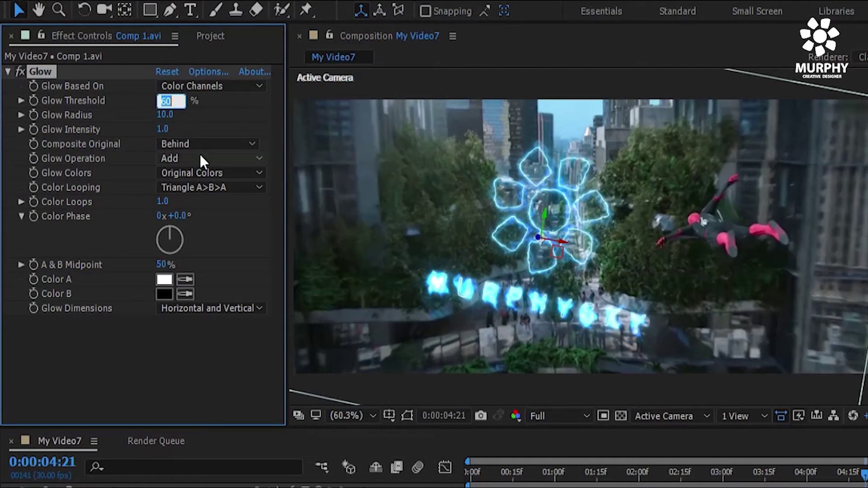
type("100")
left_click(212, 114)
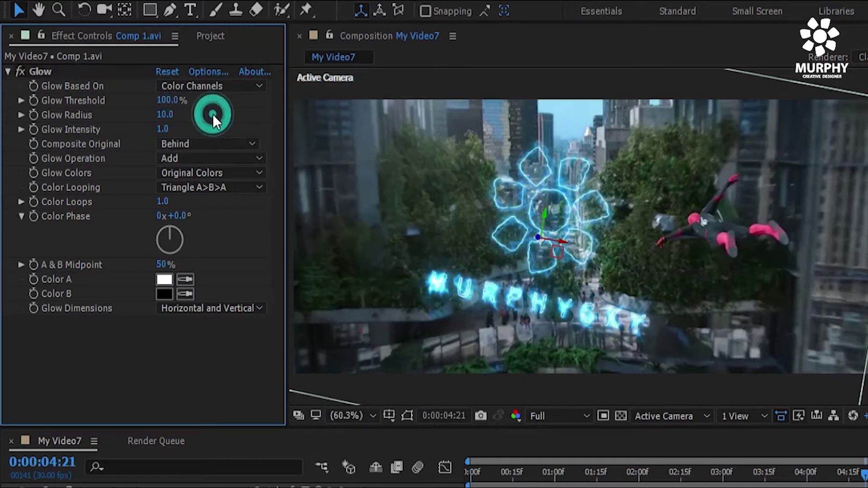
left_click(163, 116)
type("100")
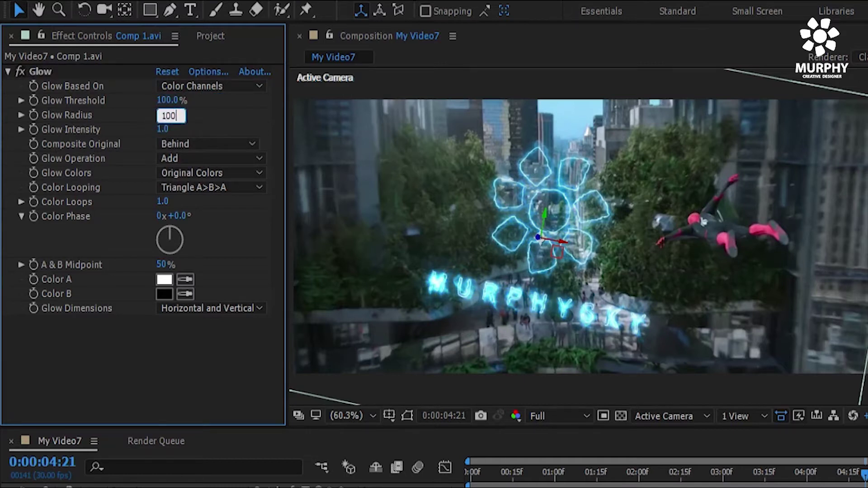
type("0")
key("Return")
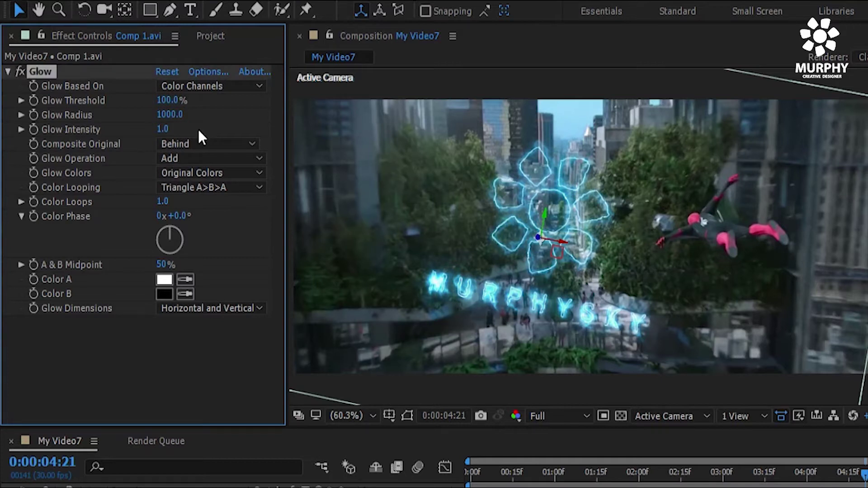
Step: Set Glow Intensity 20, Color Loops 4 and Color Phase -60°
left_click(162, 130)
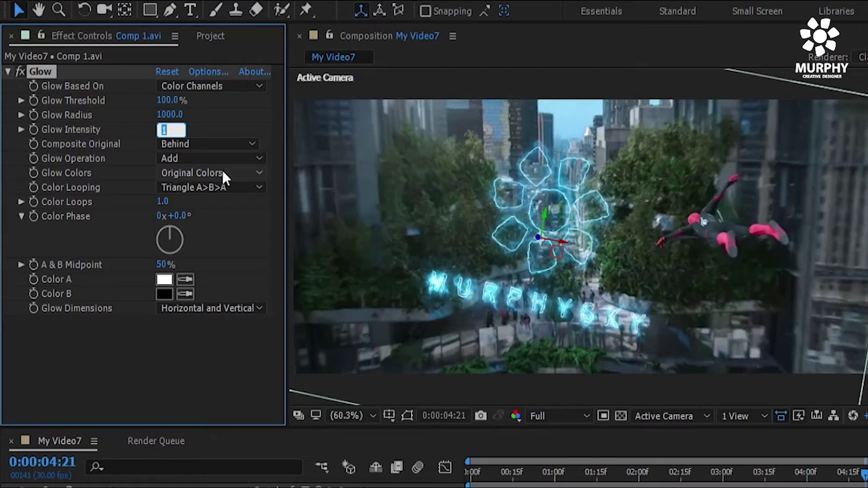
type("20")
left_click(163, 202)
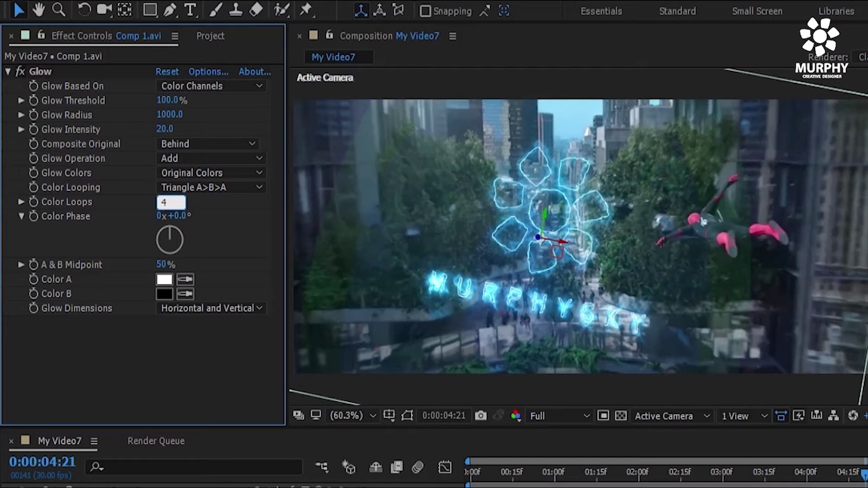
left_click(220, 230)
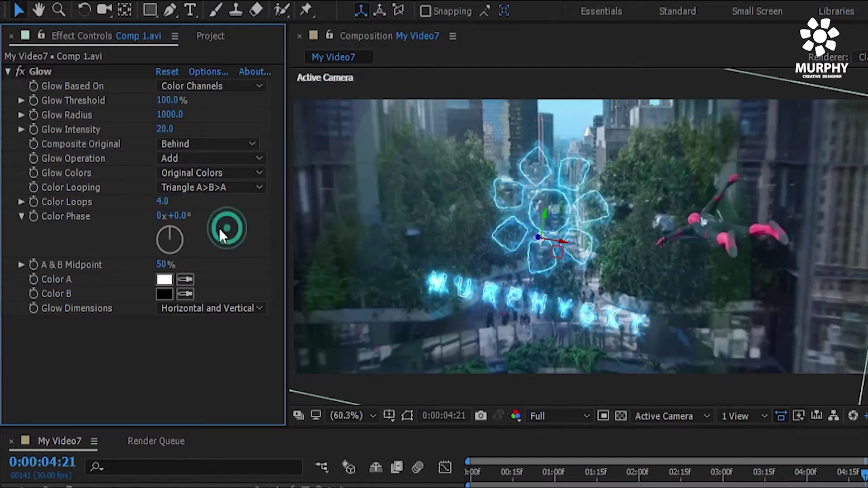
left_click(180, 216)
type("-60")
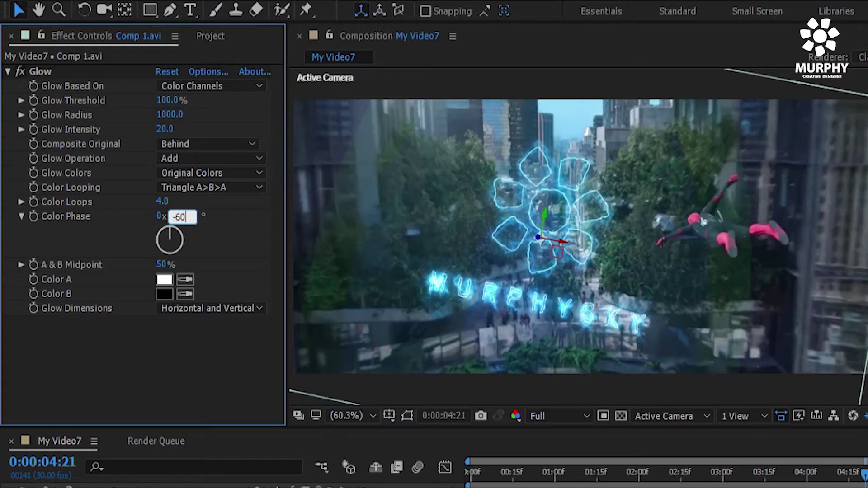
left_click(168, 366)
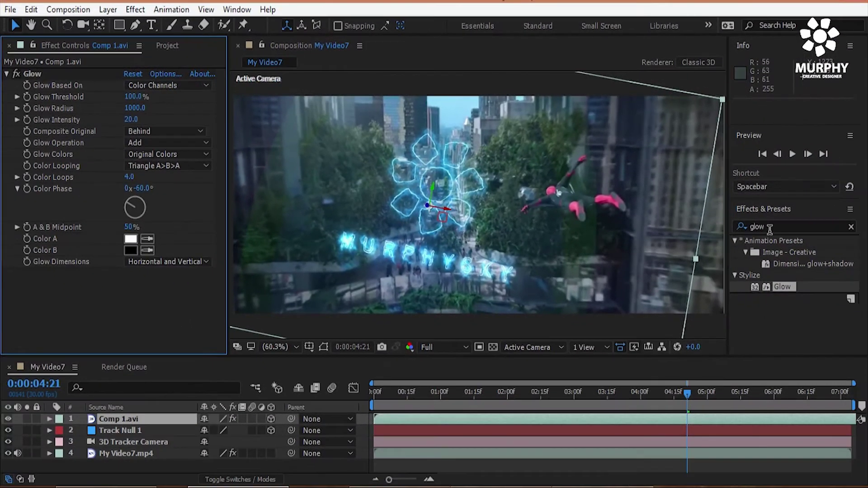
Step: Search 'cc light ra' and apply Generate > CC Light Rays to Comp 1.avi
left_click_drag(769, 229, 746, 228)
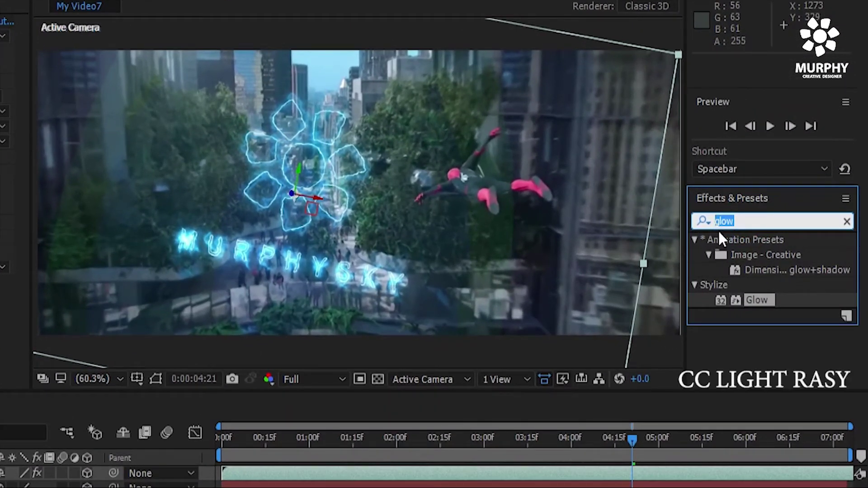
type("cc ")
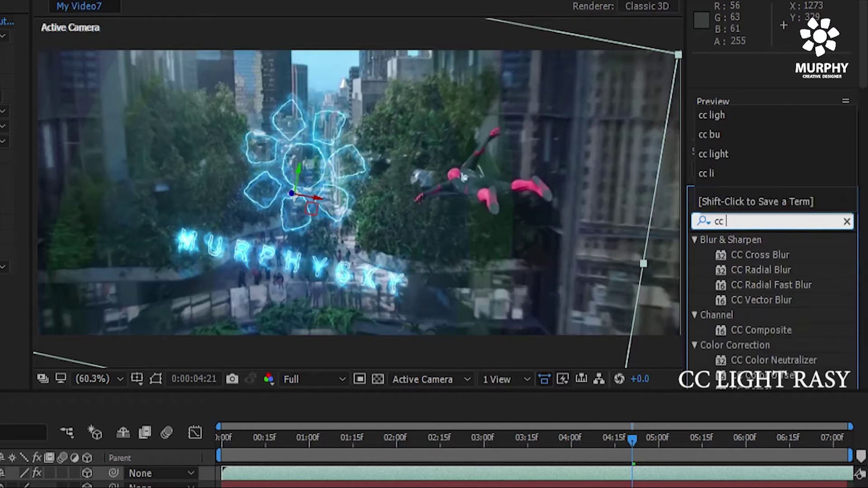
type("light ")
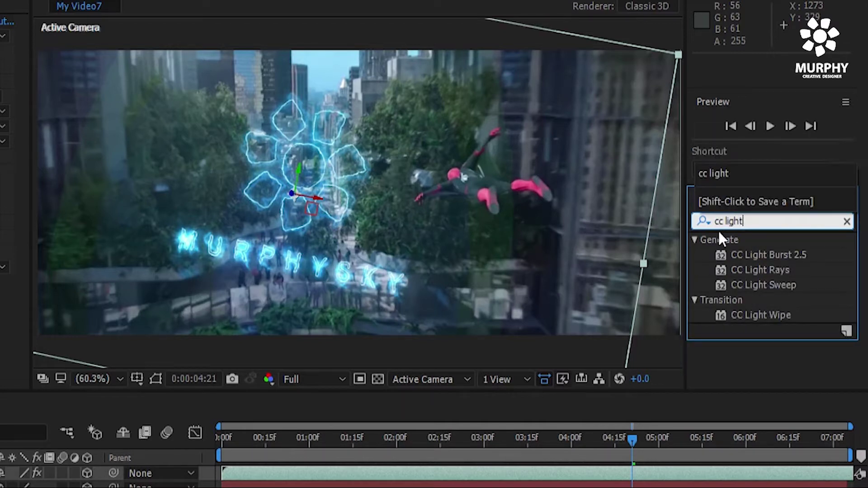
type("ray")
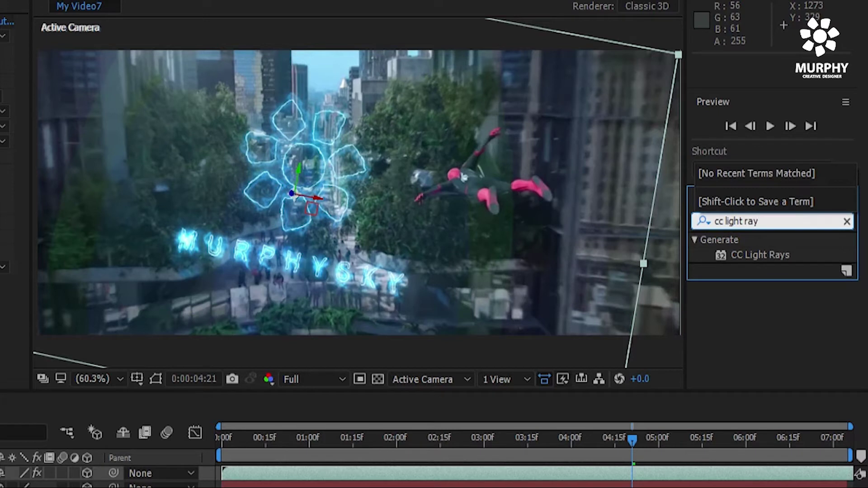
left_click(771, 255)
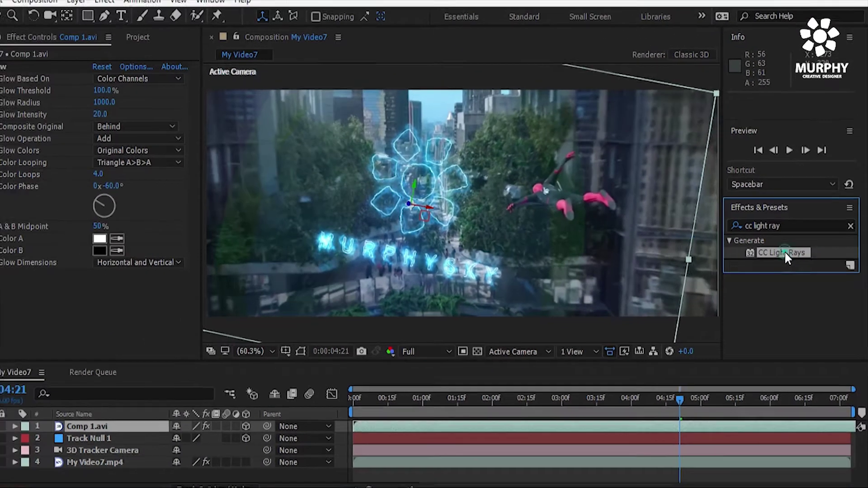
left_click_drag(786, 253, 142, 418)
Step: Move the CC Light Rays centre to the logo flower's middle (939.5, 507.7)
left_click(310, 101)
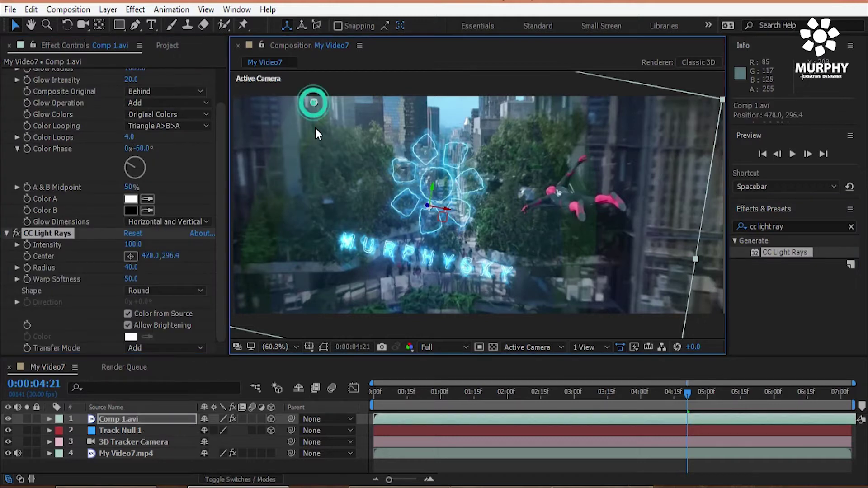
left_click_drag(345, 139, 423, 192)
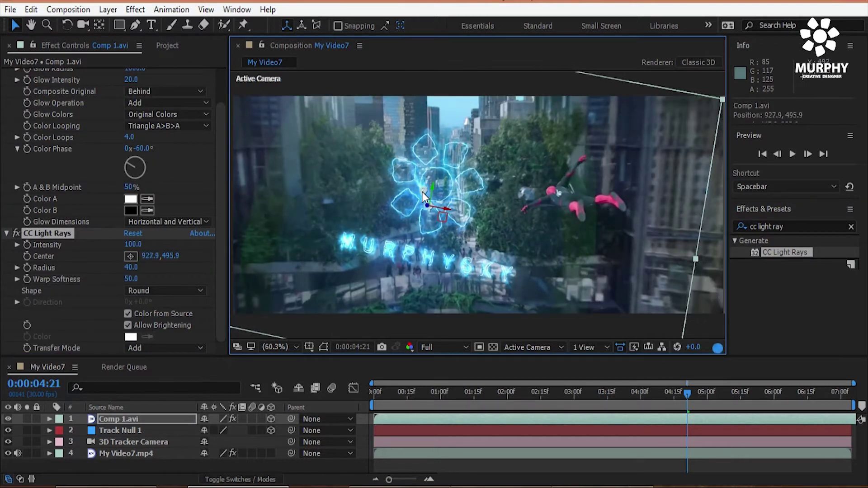
left_click(133, 245)
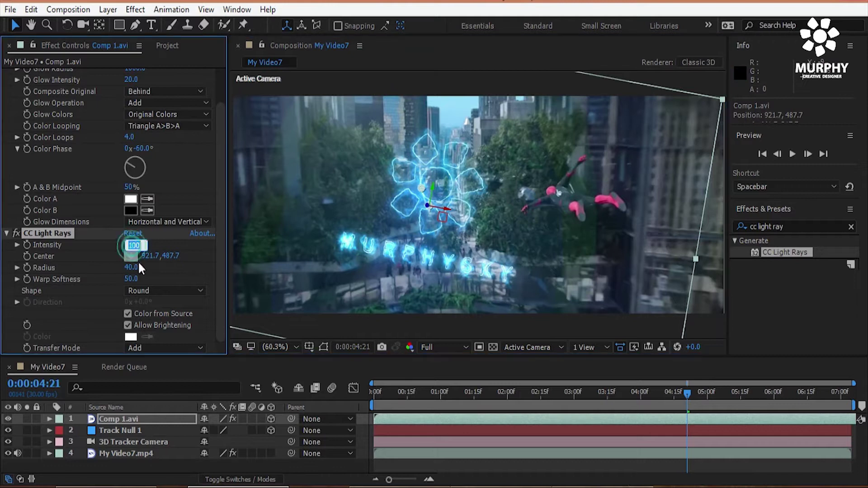
key("Return")
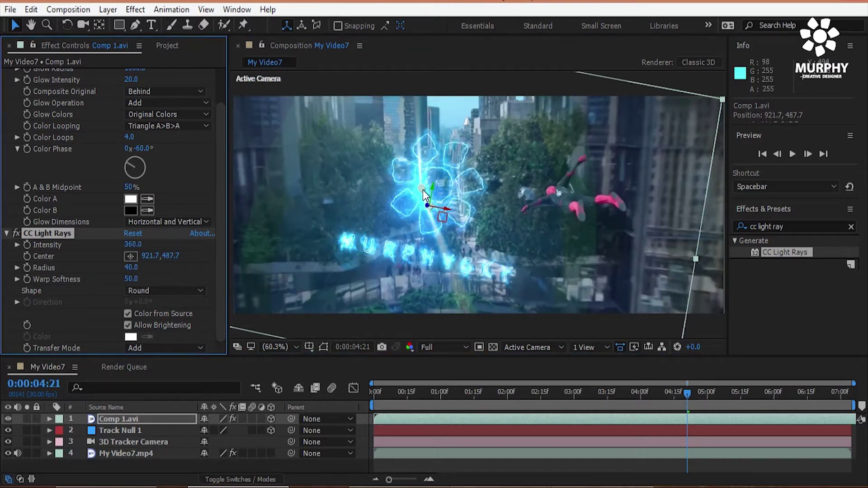
mouse_move(422, 190)
left_mouse_down()
mouse_move(431, 180)
mouse_move(427, 197)
left_mouse_up()
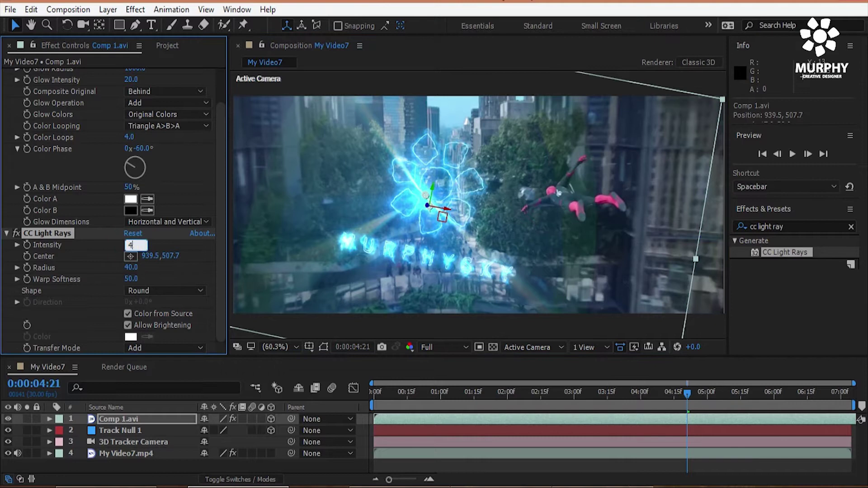
Step: Raise CC Light Rays Intensity to 800 and scrub back to preview the rays
left_click(134, 246)
type("800")
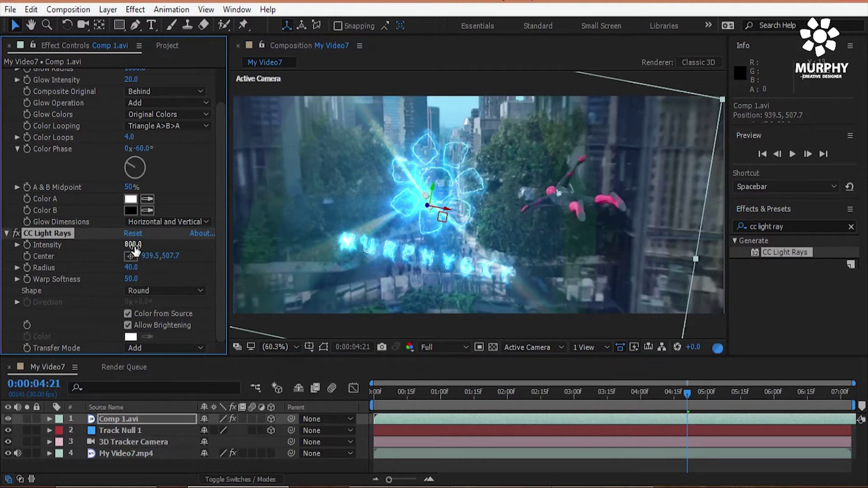
key("Return")
left_click_drag(688, 393, 580, 397)
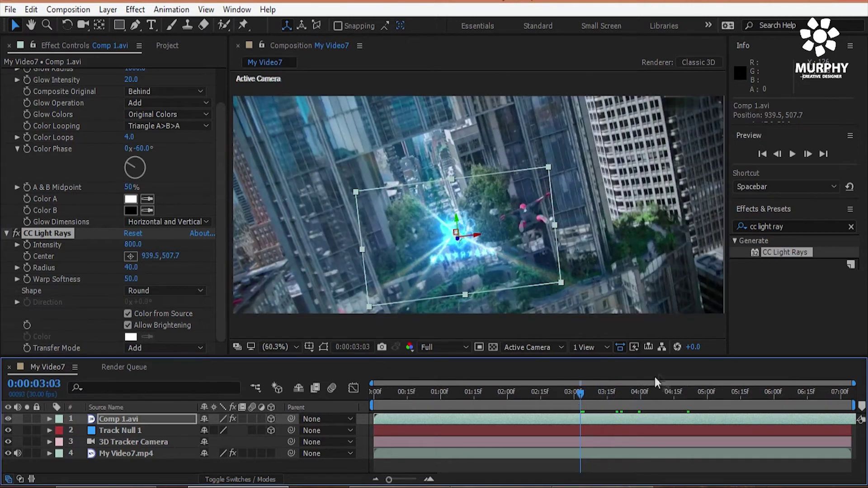
Step: Lower CC Light Rays Intensity to 400 and preview the tracked logo from the start
left_click(133, 245)
type("400")
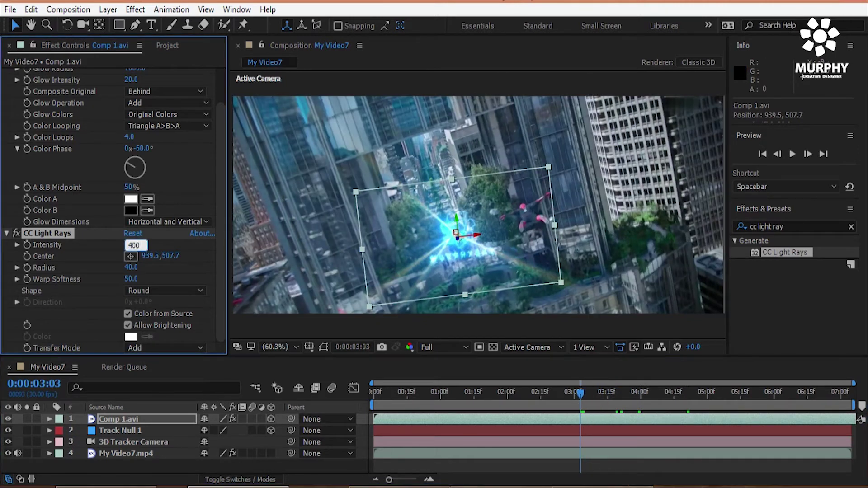
key("Return")
left_click(375, 394)
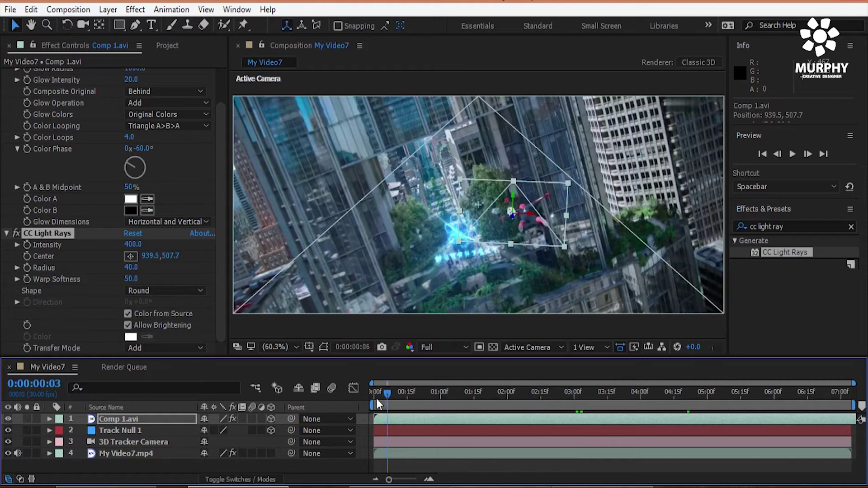
key("space")
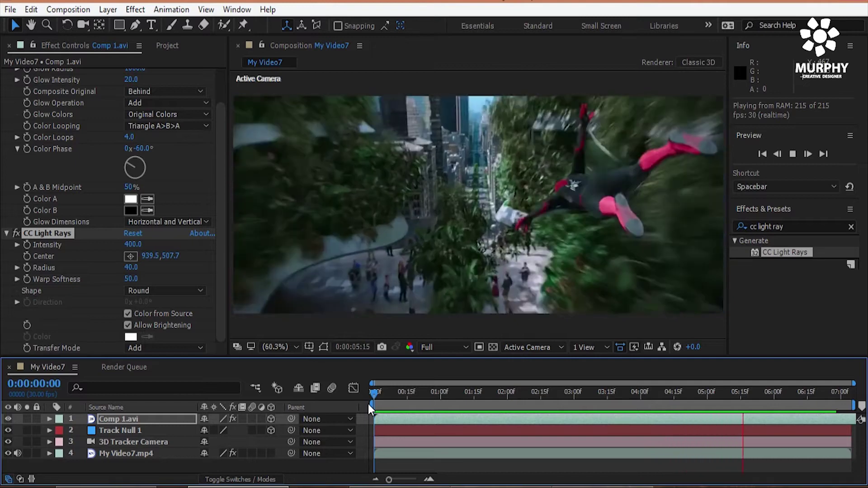
key("space")
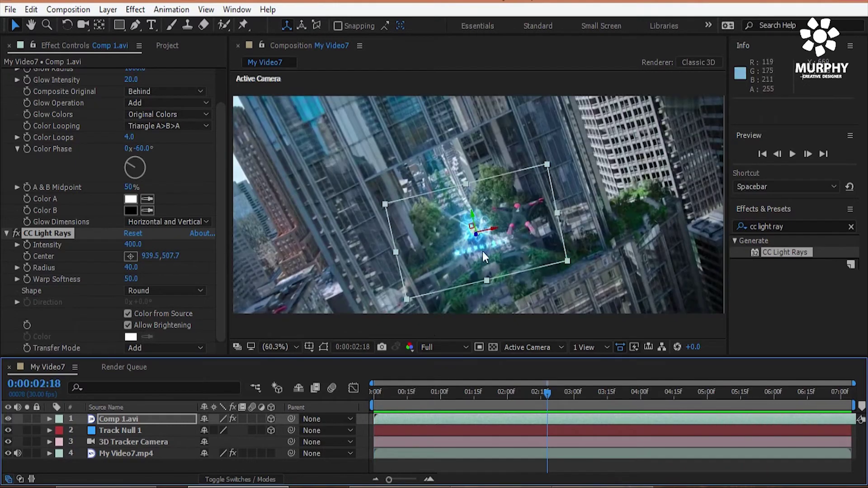
Step: Scale the Comp 1.avi logo layer down to 25% and scrub back to frame 26
left_click(471, 245)
left_click_drag(400, 251, 412, 248)
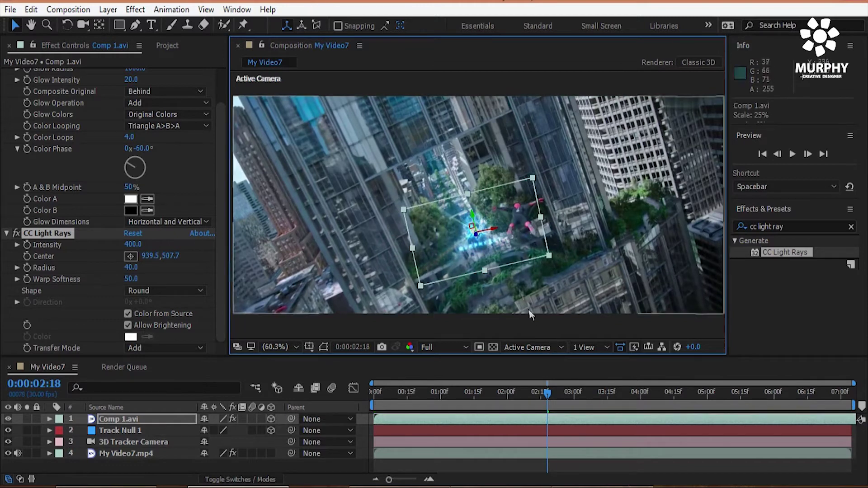
left_click_drag(547, 392, 357, 378)
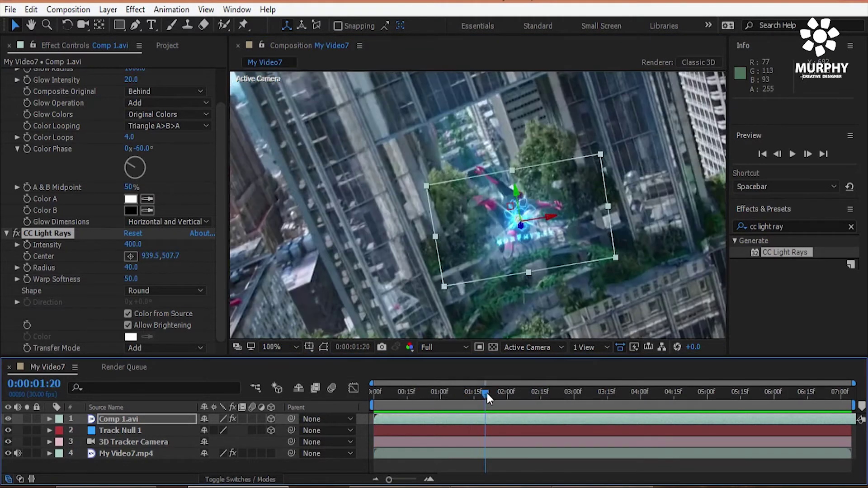
left_click_drag(487, 393, 433, 391)
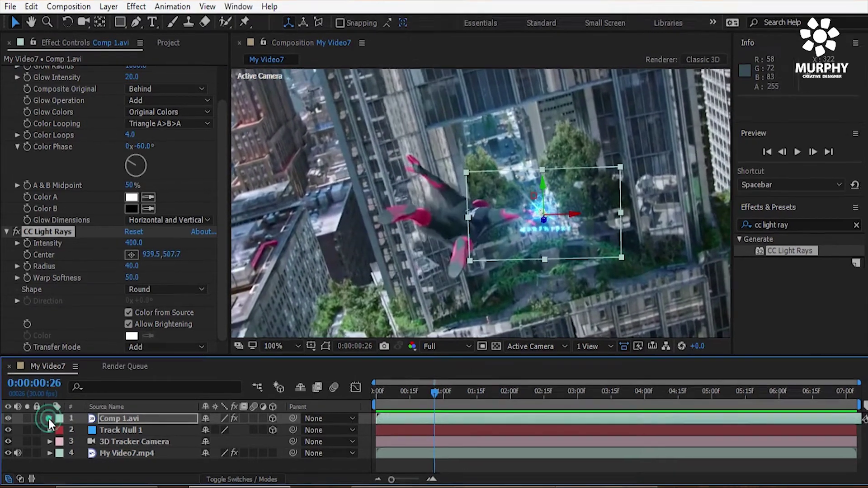
Step: Enable Opacity keyframing on Comp 1.avi, setting 0% then about 50% near 0:00:00:28
left_click(49, 420)
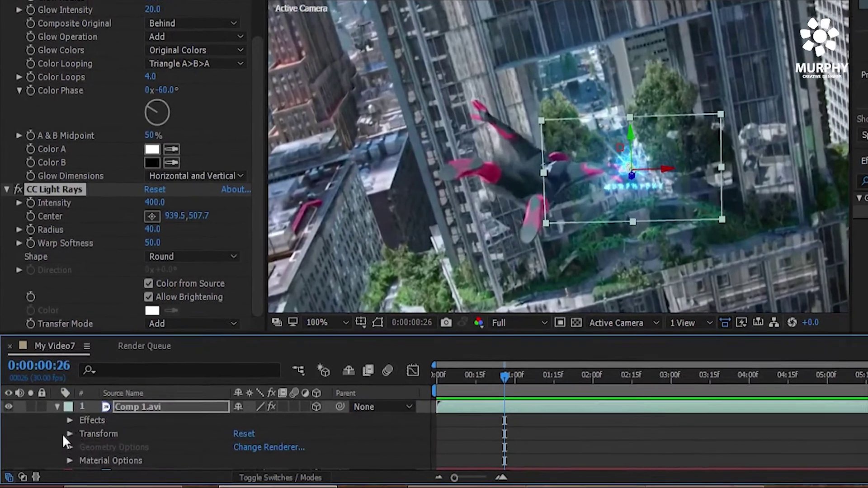
left_click(67, 434)
scroll(178, 448, "down", 3)
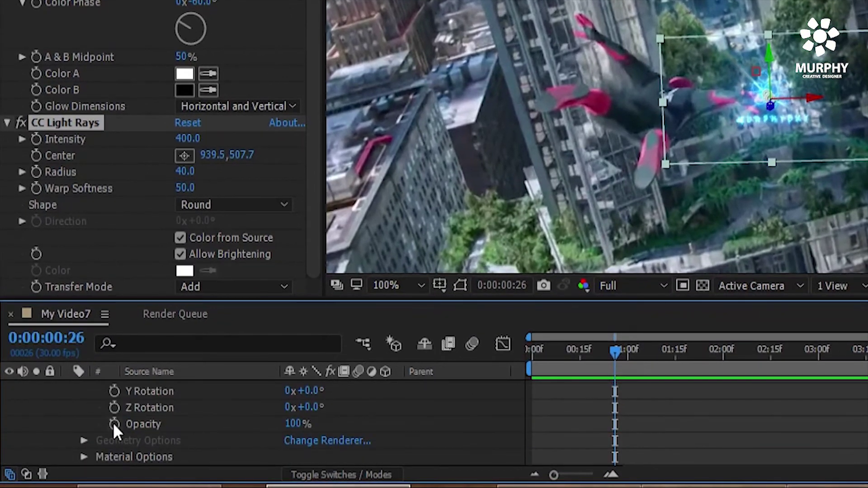
left_click(115, 424)
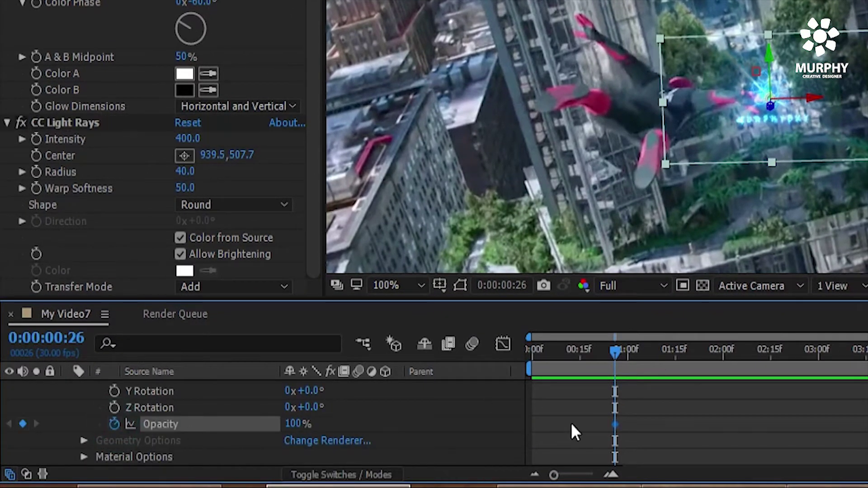
left_click_drag(615, 350, 622, 350)
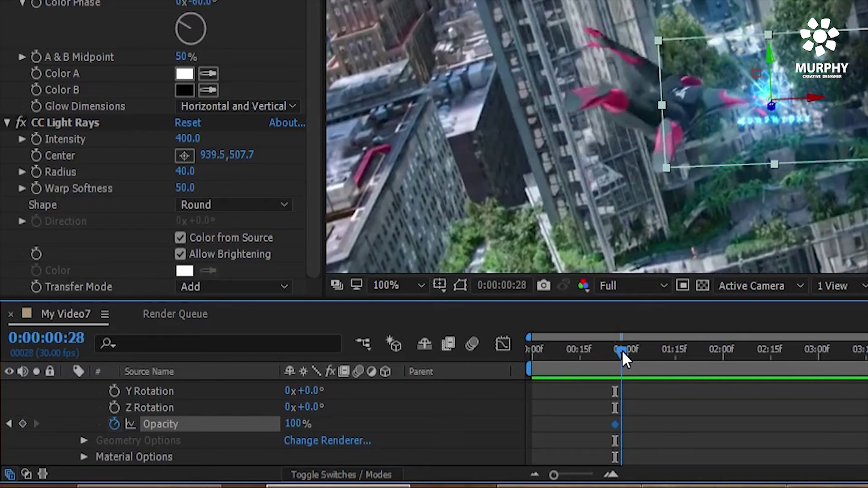
left_click_drag(293, 434, 219, 420)
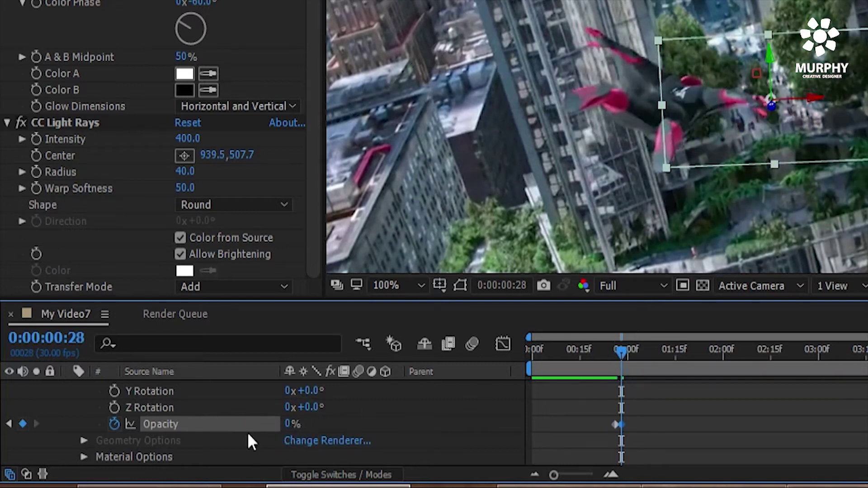
left_click_drag(290, 424, 319, 428)
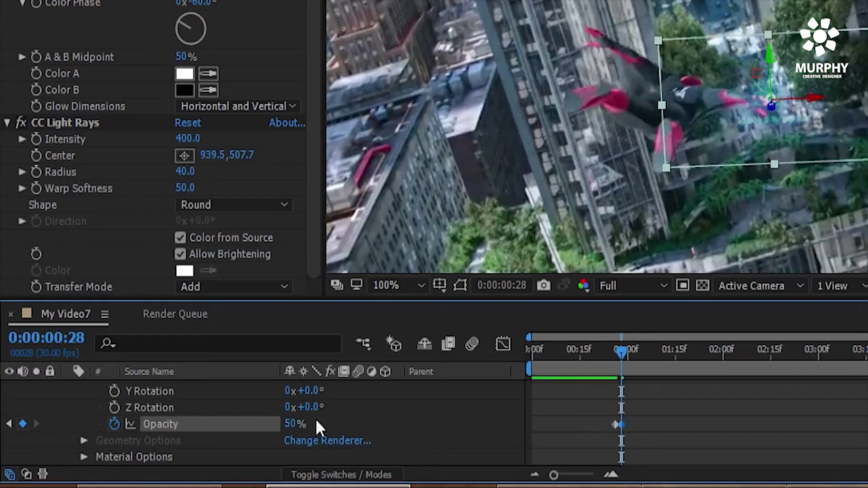
Step: Add an Opacity keyframe at 1;03 and raise opacity to 100% at 1;08
mouse_move(622, 353)
left_mouse_down()
mouse_move(676, 352)
mouse_move(631, 355)
left_mouse_up()
left_click(23, 423)
left_click_drag(296, 424, 425, 411)
key("ctrl+z")
left_click_drag(617, 349, 653, 346)
left_click_drag(294, 424, 595, 389)
Step: Flicker opacity to 0% at 1;16, 100% at 2;03, then 0% and back to full after 2;04
left_click_drag(665, 347, 669, 350)
left_click(678, 349)
left_click_drag(293, 424, 254, 424)
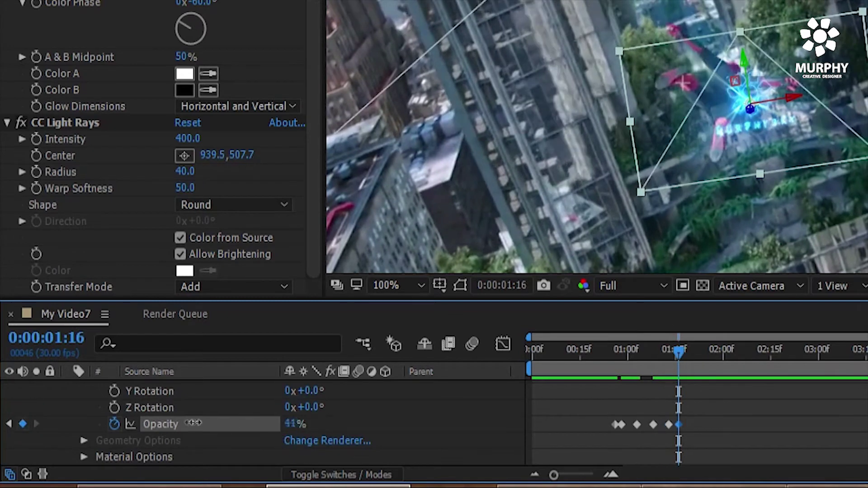
left_click_drag(679, 350, 710, 352)
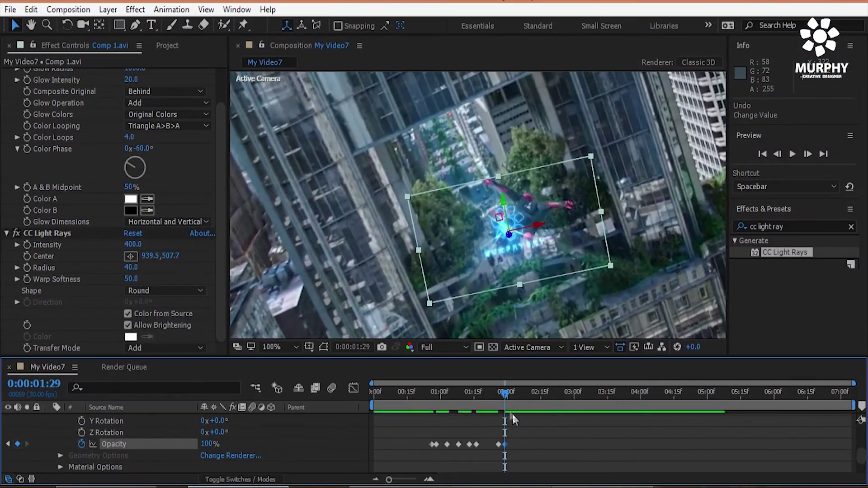
left_click_drag(593, 375, 603, 376)
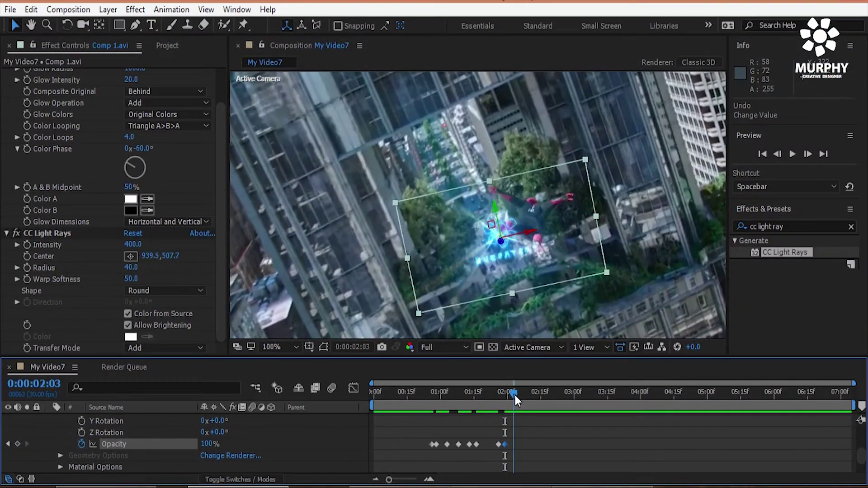
left_click_drag(238, 436, 194, 444)
left_click(516, 392)
left_click(18, 445)
left_click_drag(520, 393, 528, 395)
left_click_drag(204, 444, 217, 444)
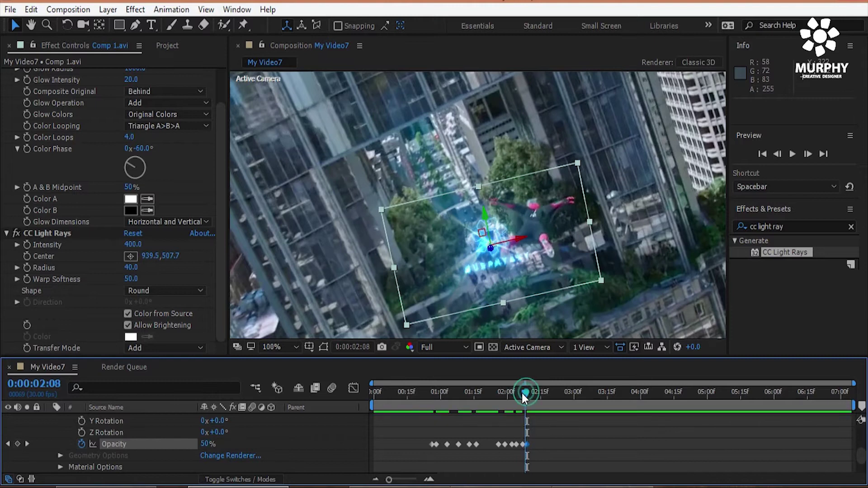
left_click_drag(523, 393, 432, 396)
key("space")
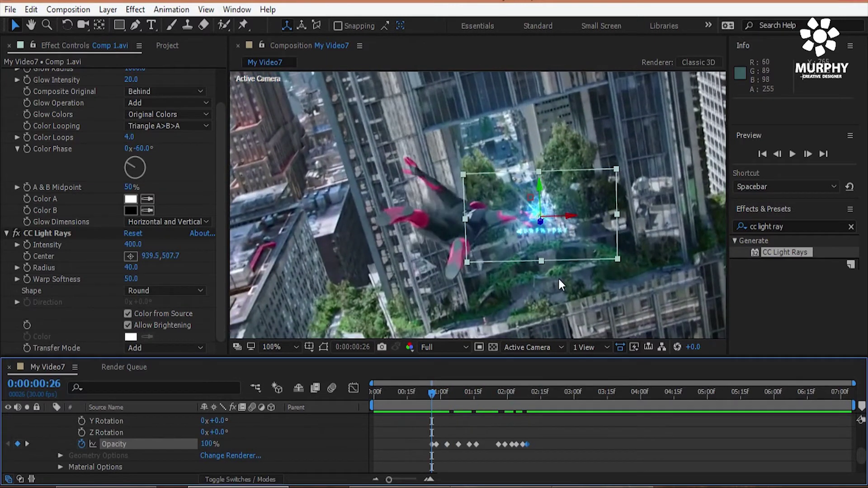
scroll(558, 277, "down", 2)
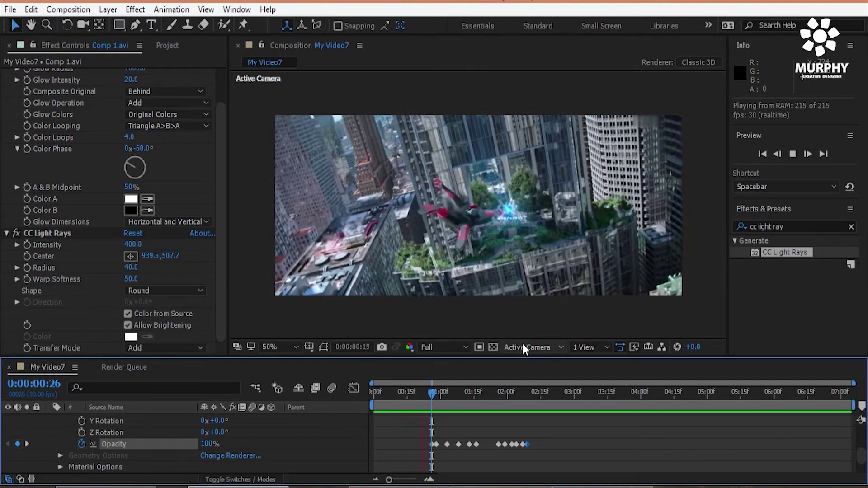
key("space")
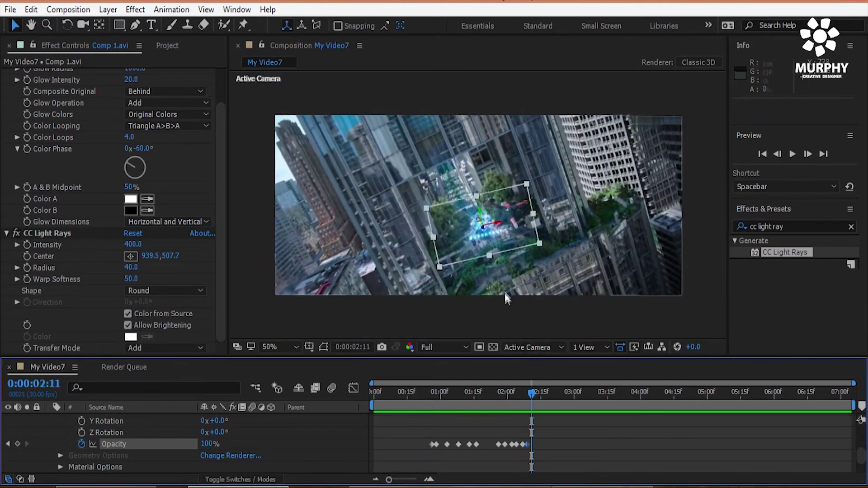
scroll(505, 291, "up", 2)
left_click_drag(530, 389, 360, 397)
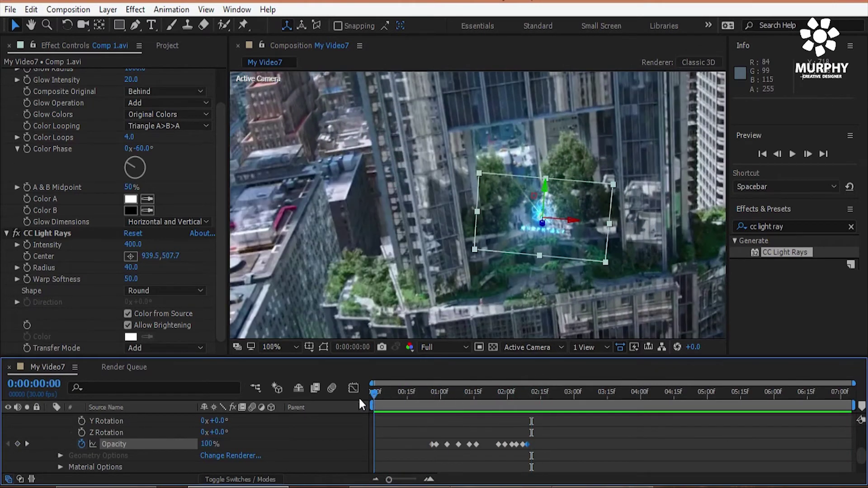
key("space")
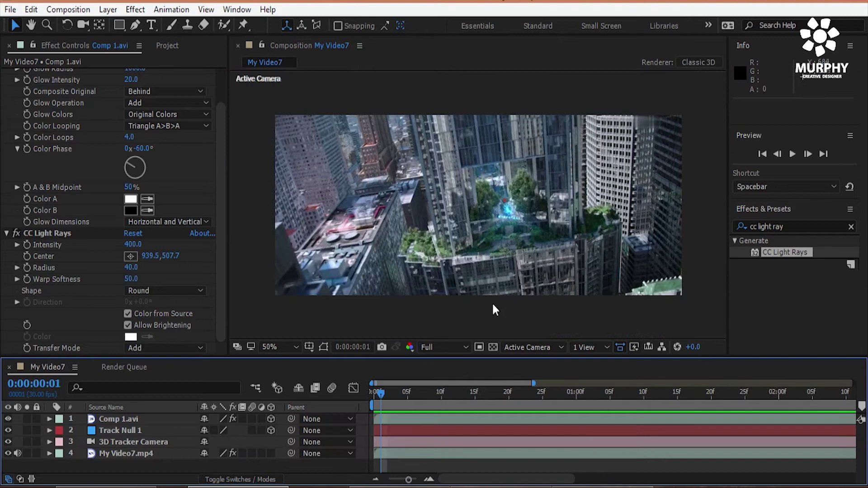
Step: Start a new project from the menu bar to hold the iii.png logo
left_click(72, 12)
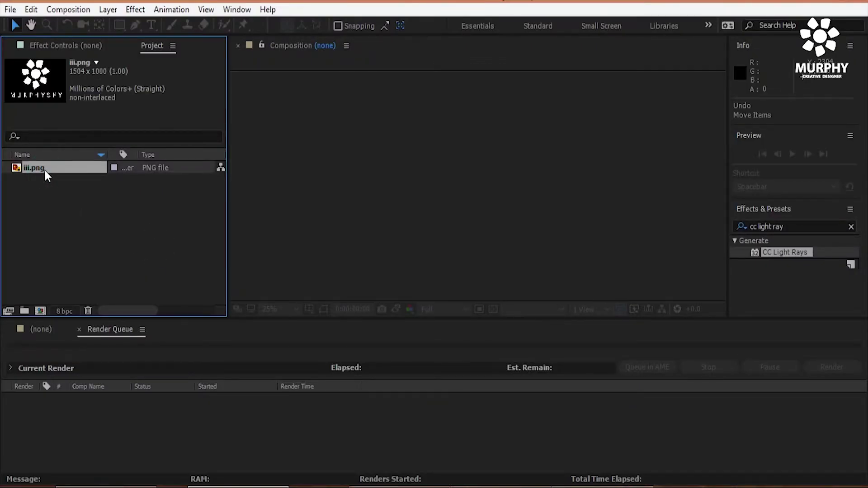
Step: Create an HDTV 1080 29.97 composition and add iii.png scaled to 55%
left_click(69, 9)
left_click(91, 21)
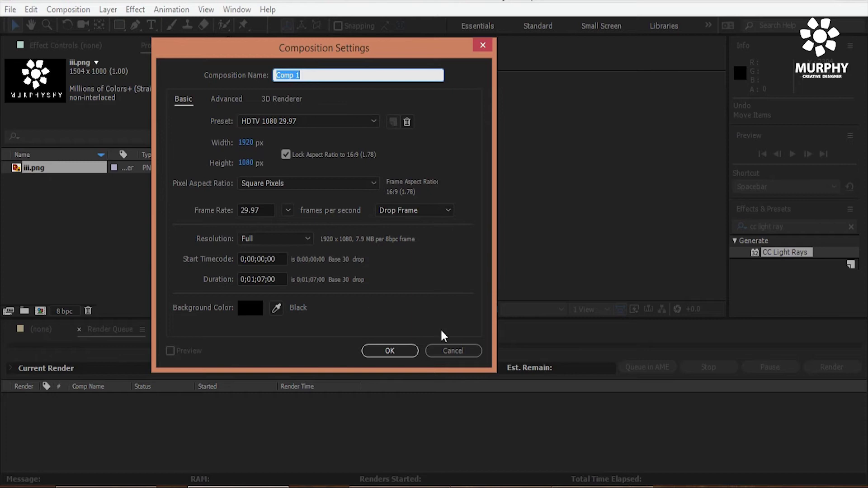
left_click(390, 351)
left_click_drag(38, 167, 45, 181)
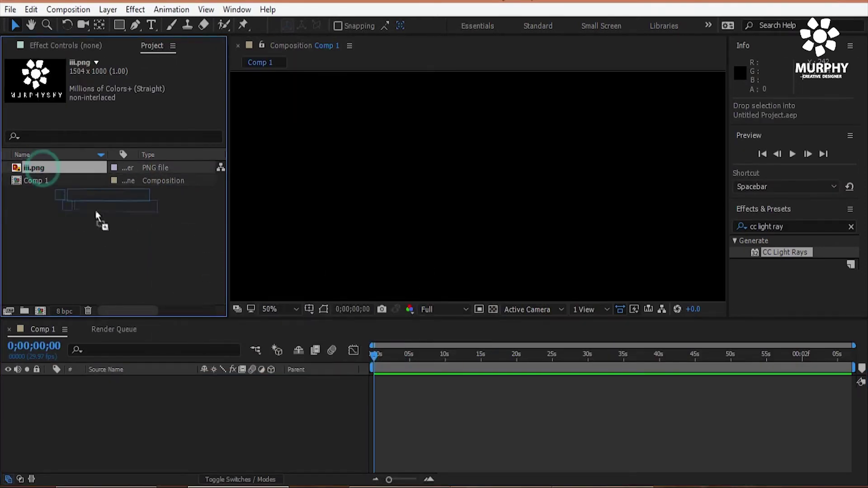
left_click_drag(120, 395, 122, 389)
key("comma")
left_click_drag(357, 187, 407, 191)
Step: Fit the viewer and pre-compose the iii.png layer, moving all attributes into the new comp
left_click(296, 309)
left_click(299, 68)
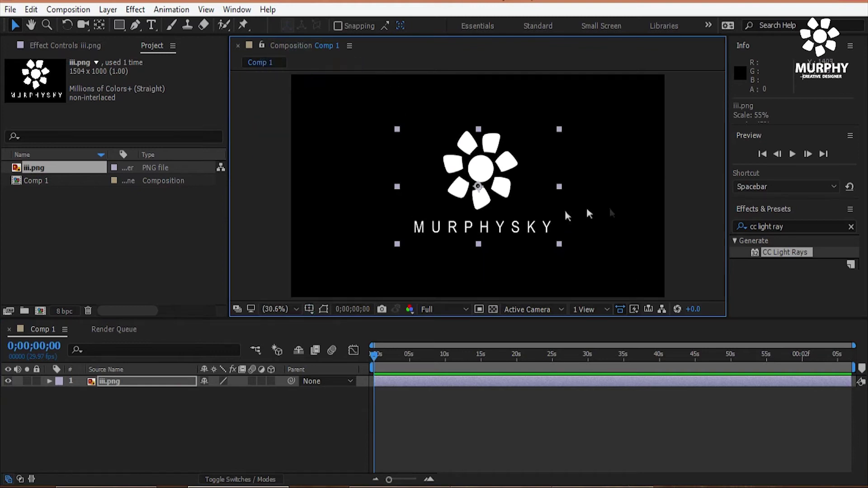
left_click_drag(533, 320, 533, 345)
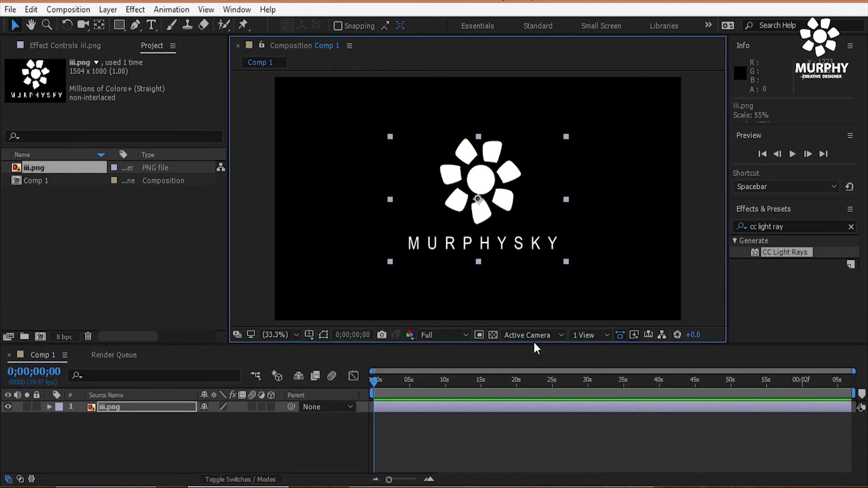
left_click(158, 446)
left_click(126, 413)
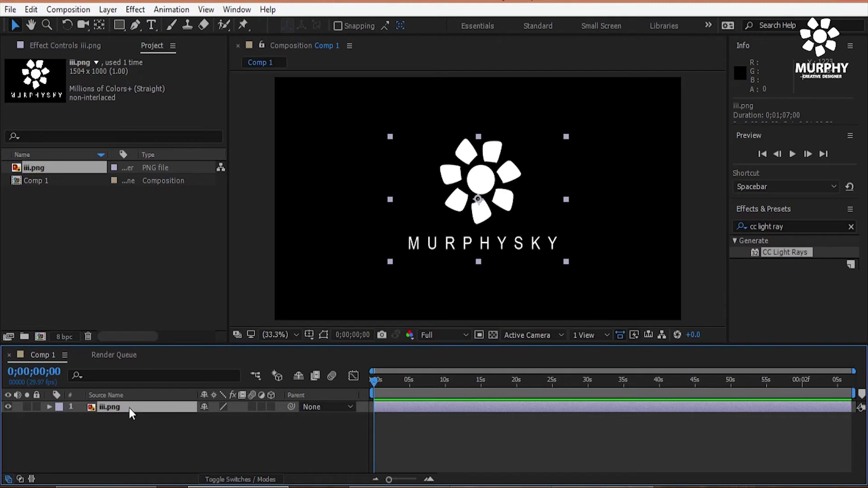
right_click(129, 408)
left_click(155, 421)
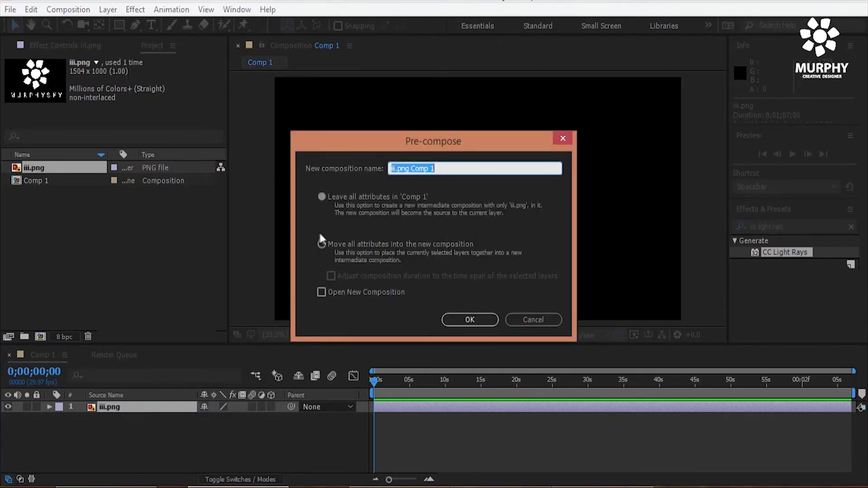
left_click(321, 245)
left_click(461, 320)
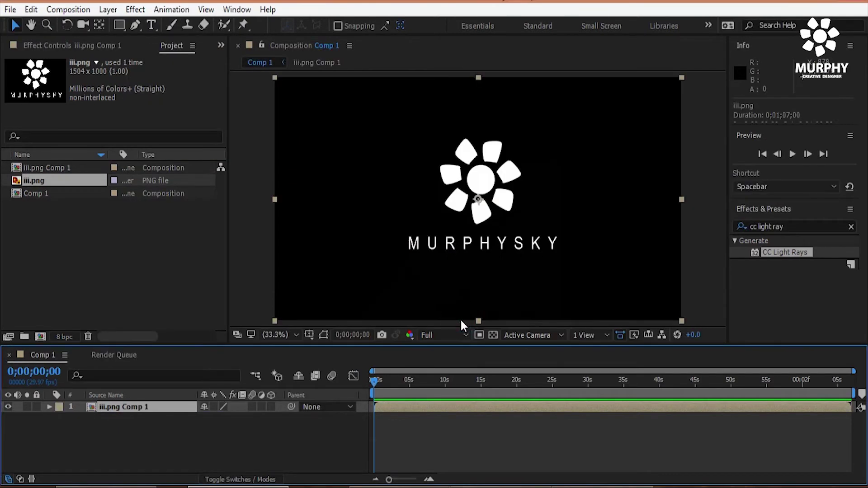
Step: Auto-trace the iii.png Comp 1 layer by the Luminance channel with Preview enabled
left_click(105, 11)
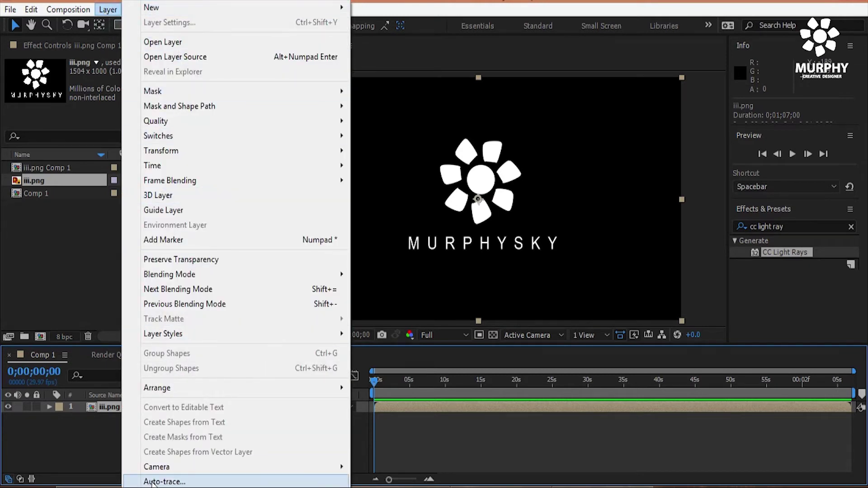
left_click(166, 482)
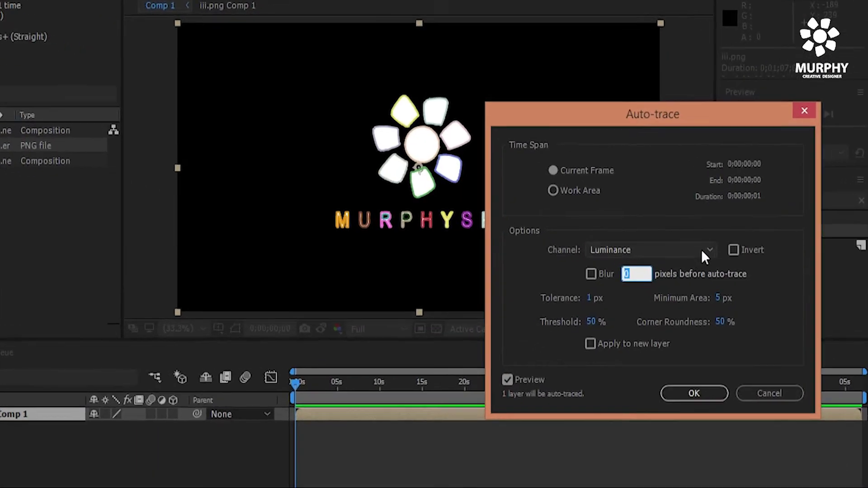
left_click(692, 270)
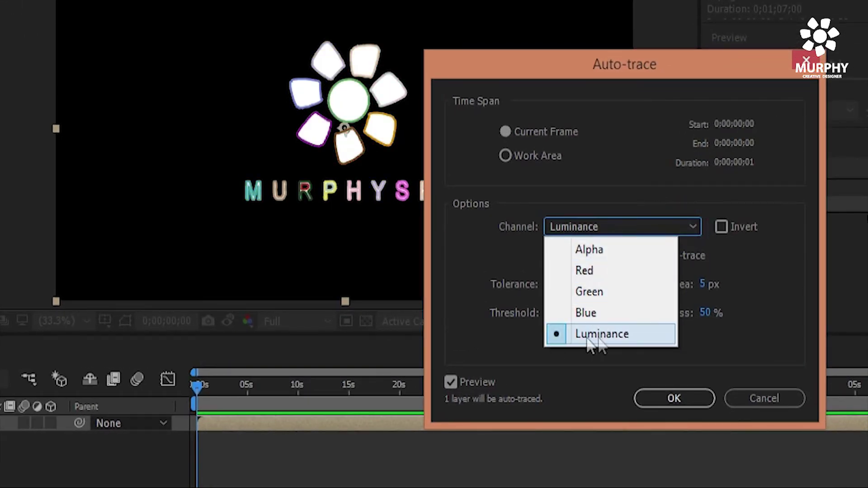
left_click(603, 346)
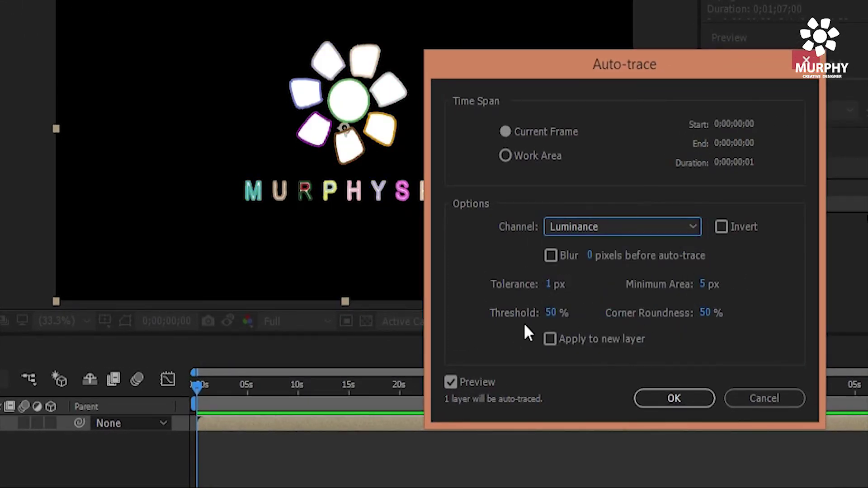
left_click(450, 383)
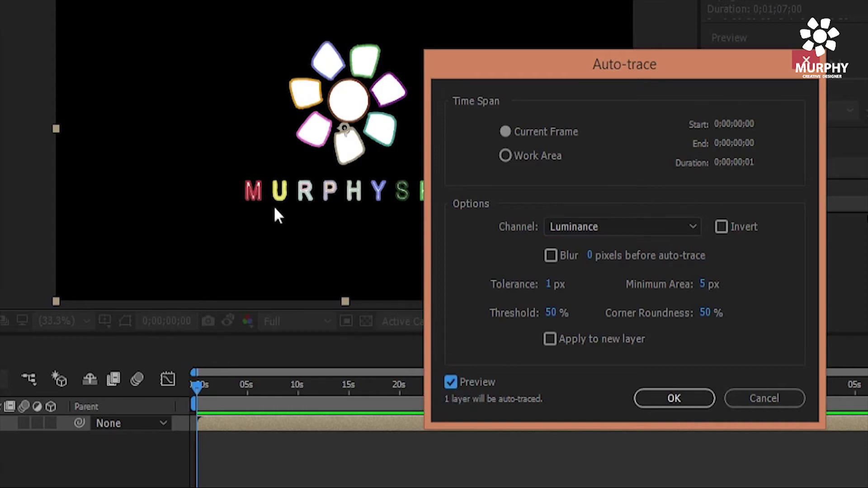
left_click(667, 400)
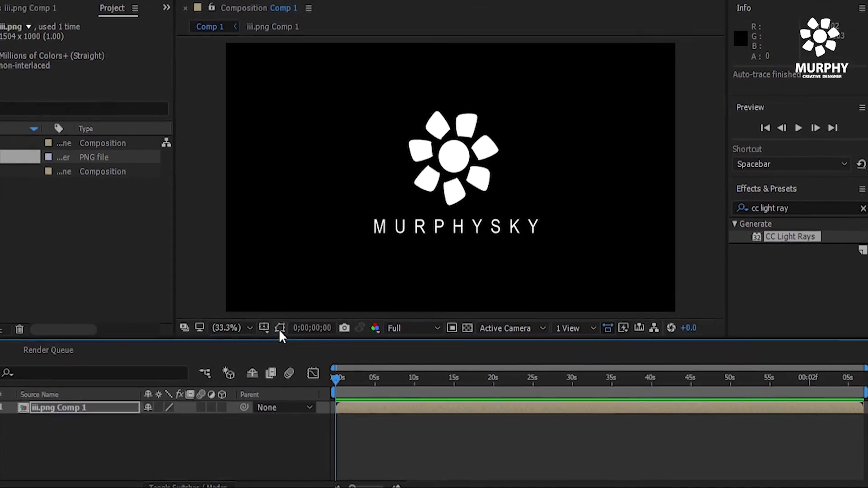
Step: Show the mask outlines and apply Saber, found by searching 'sab', to iii.png Comp 1
left_click(279, 327)
scroll(497, 203, "up", 4)
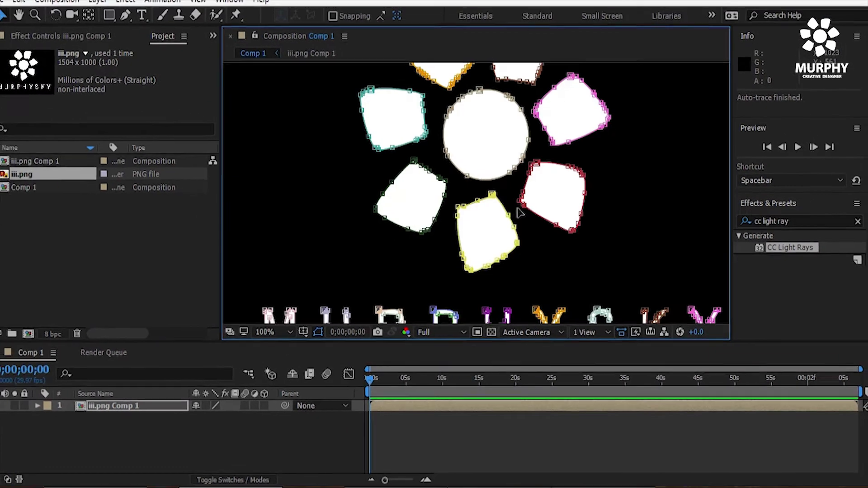
scroll(556, 199, "down", 1)
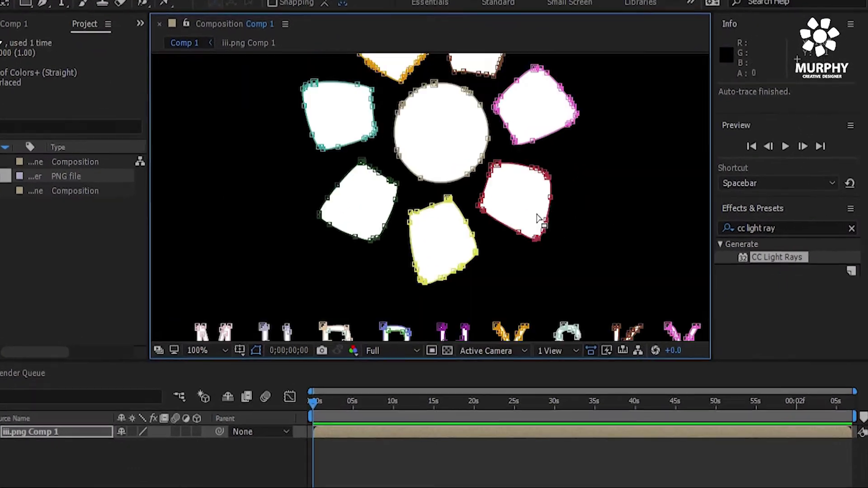
scroll(538, 219, "down", 2)
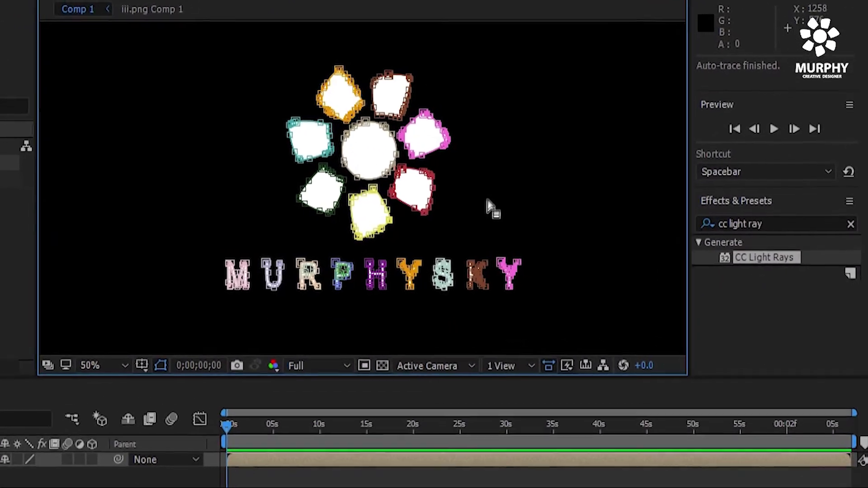
left_click(766, 219)
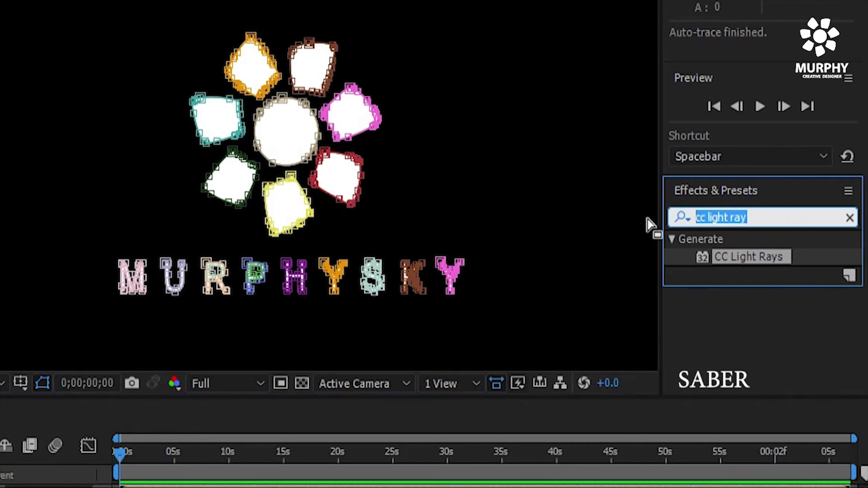
type("sab")
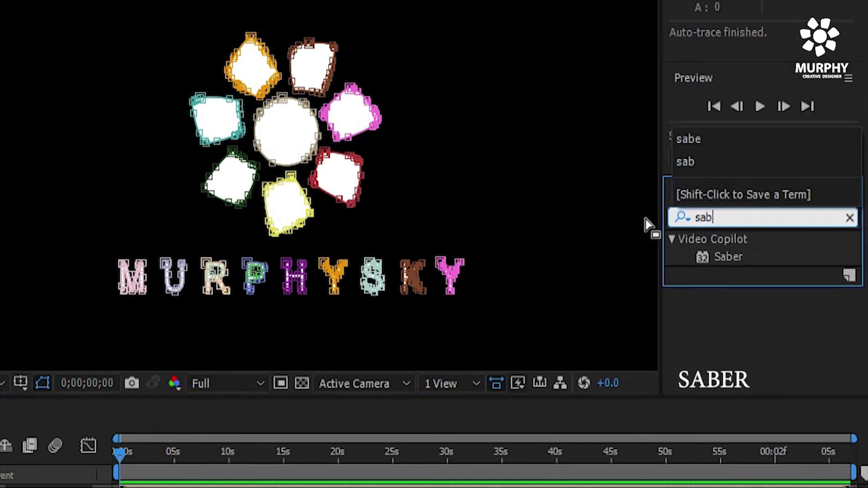
left_click_drag(728, 256, 0, 487)
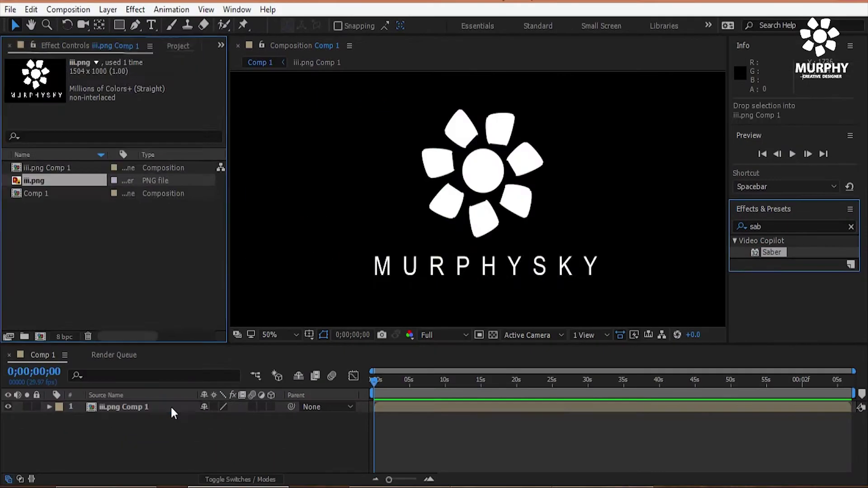
left_click_drag(171, 412, 173, 410)
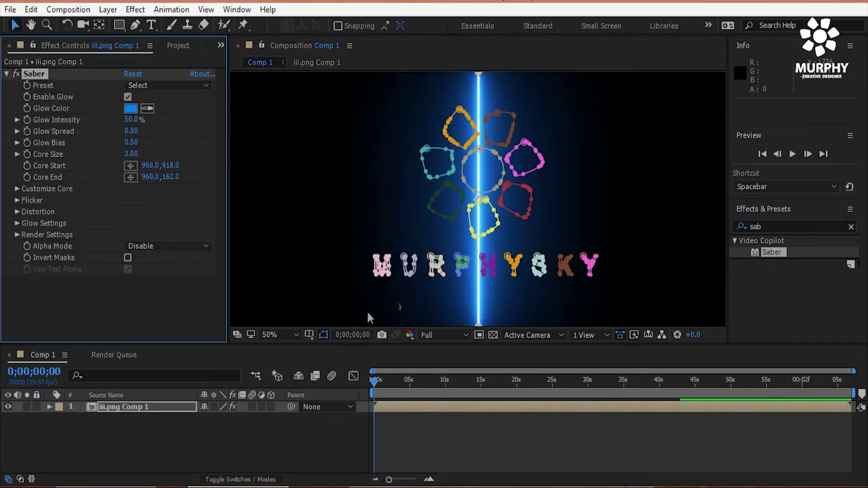
Step: Set Saber's Core Type to Layer Masks and Glow Intensity to 19%
left_click(17, 189)
left_click(176, 198)
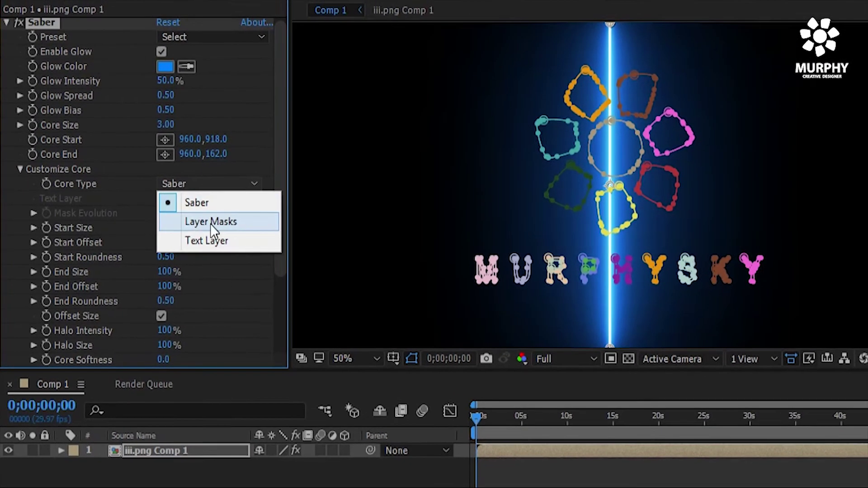
left_click(210, 222)
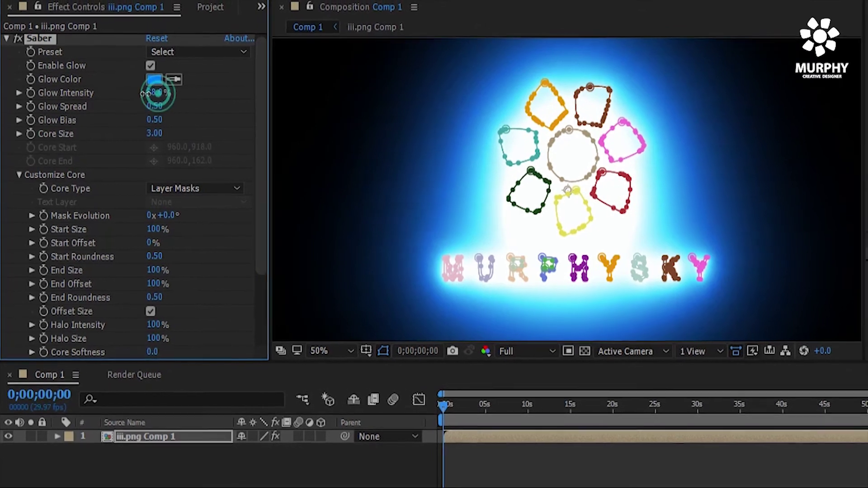
mouse_move(157, 93)
left_mouse_down()
mouse_move(140, 93)
mouse_move(163, 93)
left_mouse_up()
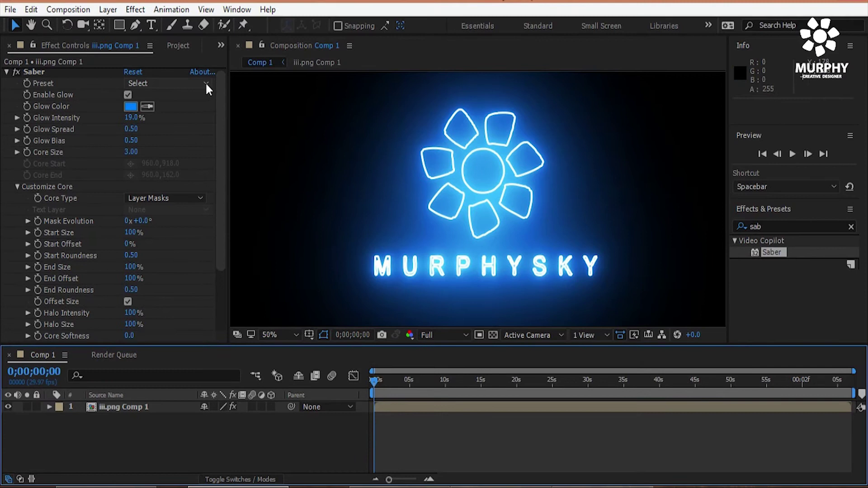
Step: Switch Saber to the Electric preset and reduce the glow's halo intensity
left_click(207, 86)
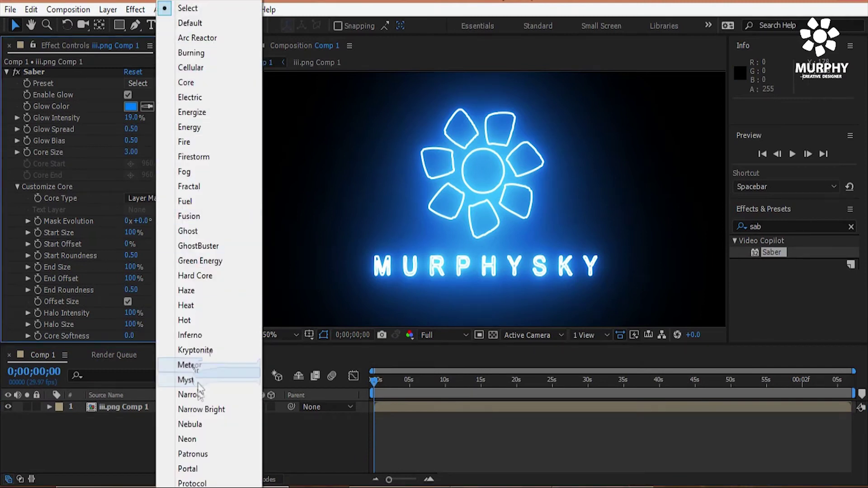
left_click(203, 102)
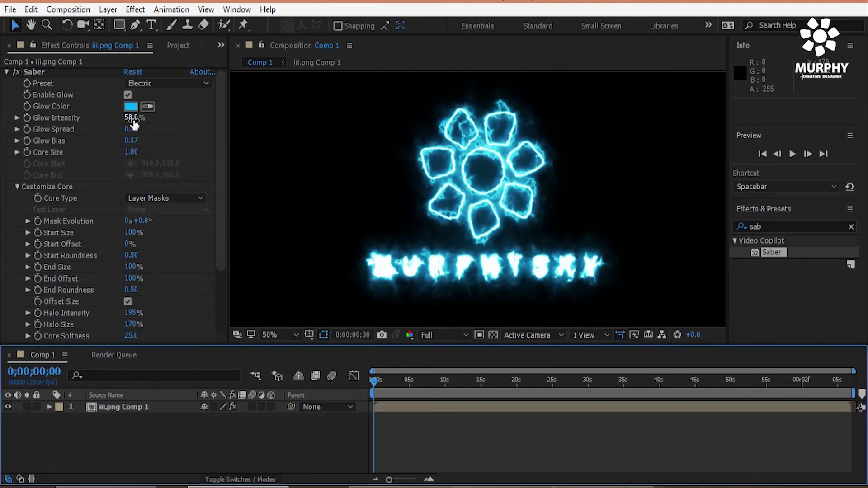
left_click_drag(220, 244, 227, 279)
left_click_drag(131, 265, 251, 269)
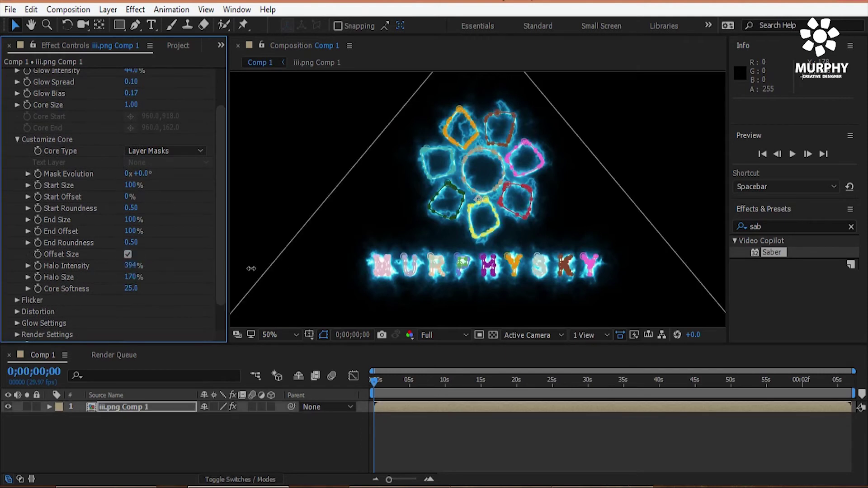
left_click_drag(295, 357, 116, 265)
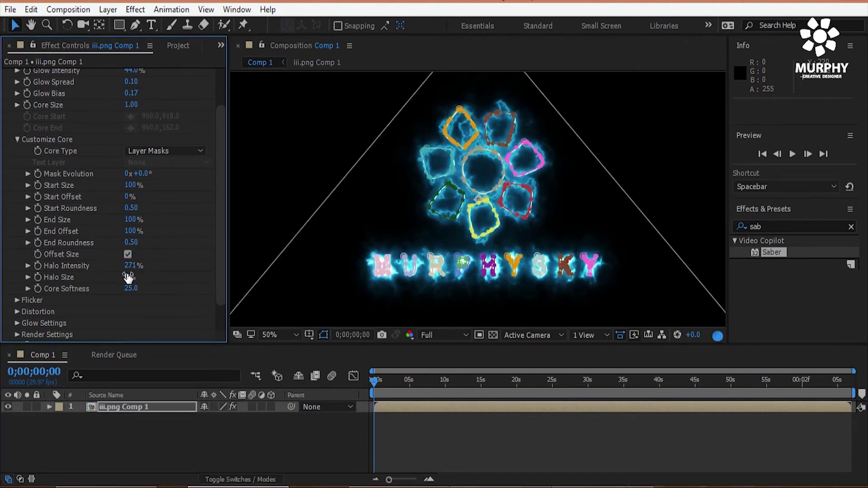
left_click(258, 420)
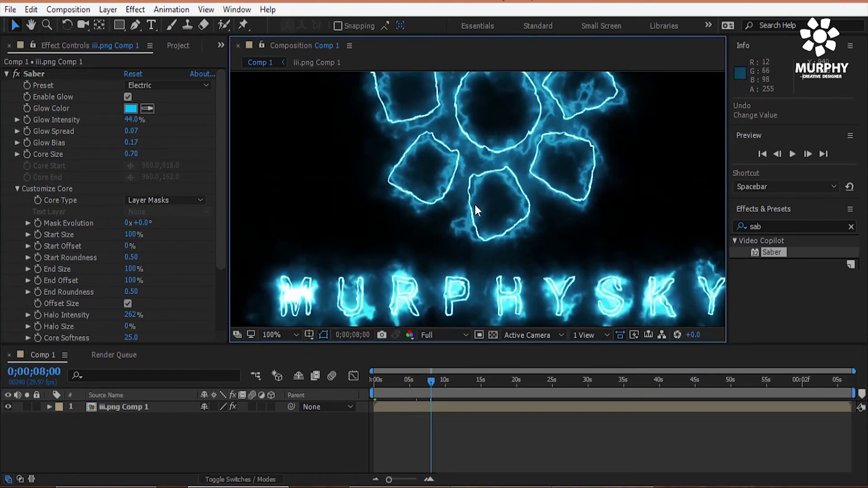
Step: Try the Energy, Fog and several other Saber presets on the logo
left_click(167, 85)
left_click(186, 127)
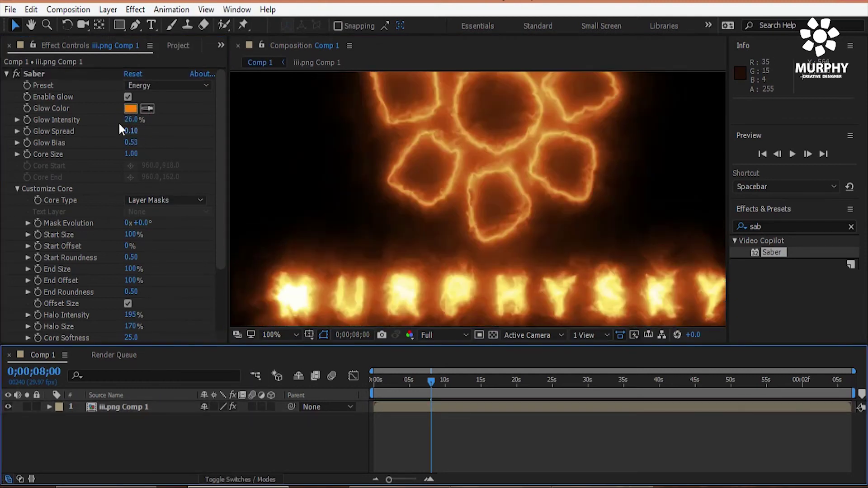
left_click(168, 85)
left_click(190, 156)
left_click(167, 85)
left_click(184, 172)
left_click(167, 85)
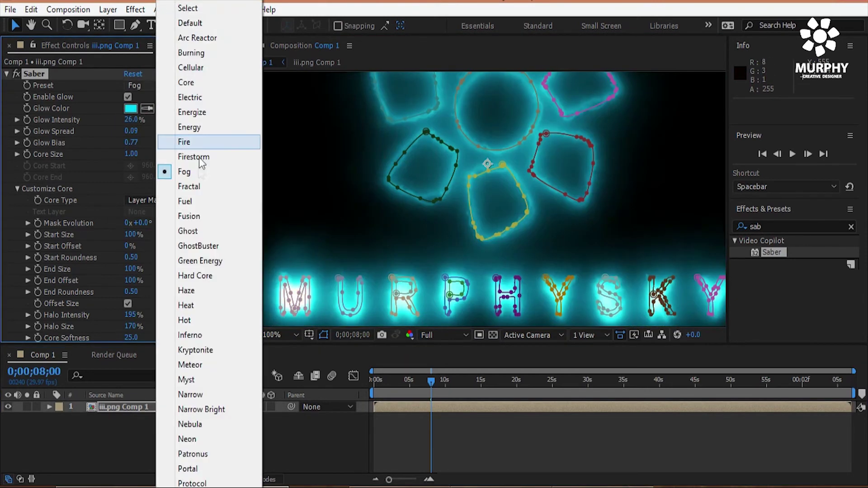
left_click(201, 158)
left_click(167, 85)
left_click(184, 320)
Step: Choose the Neon preset and lower Saber's Glow Intensity to 16%
left_click(167, 85)
left_click(186, 439)
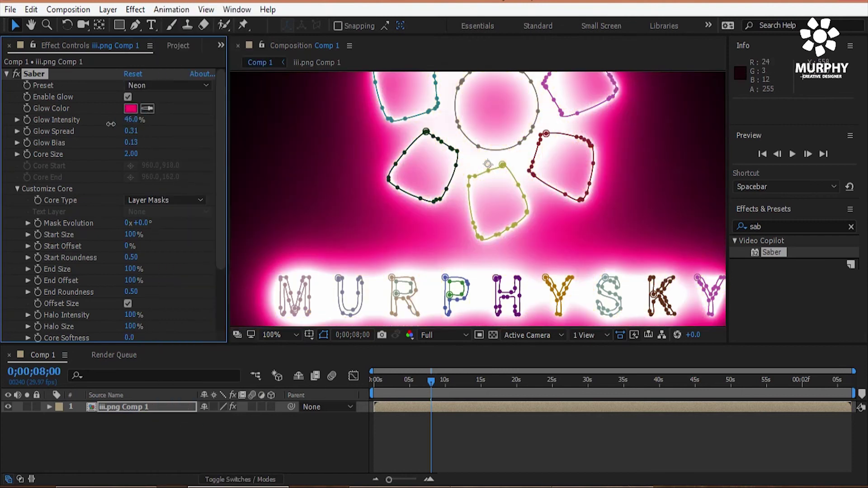
left_click_drag(110, 124, 90, 124)
left_click(272, 443)
key("comma")
key("comma")
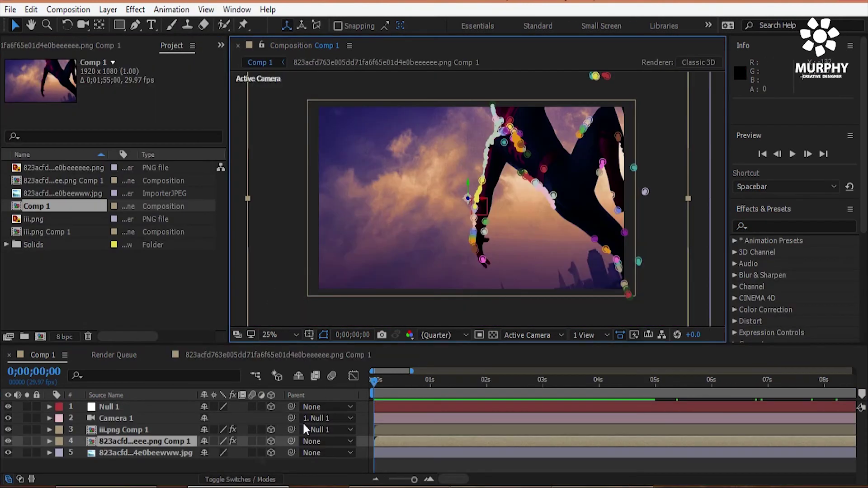
Step: Deselect the layer in the Spider-Man comp and stop the preview at 0;00;00;29
left_click(181, 465)
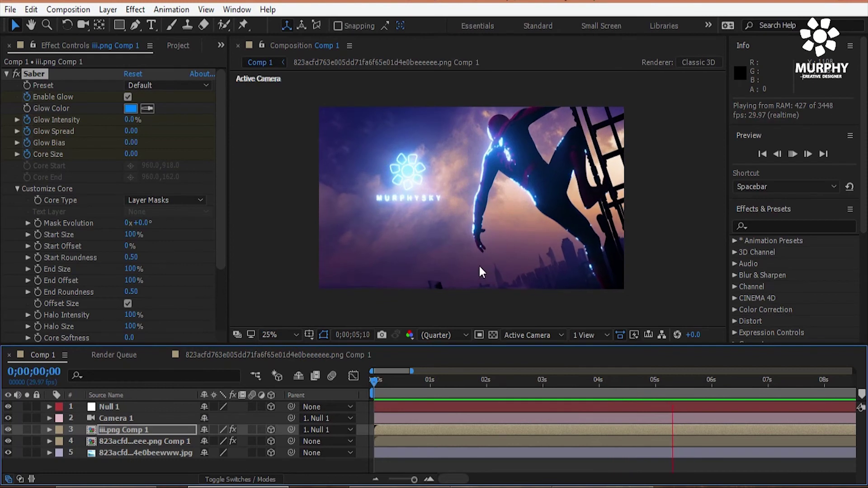
left_click(427, 379)
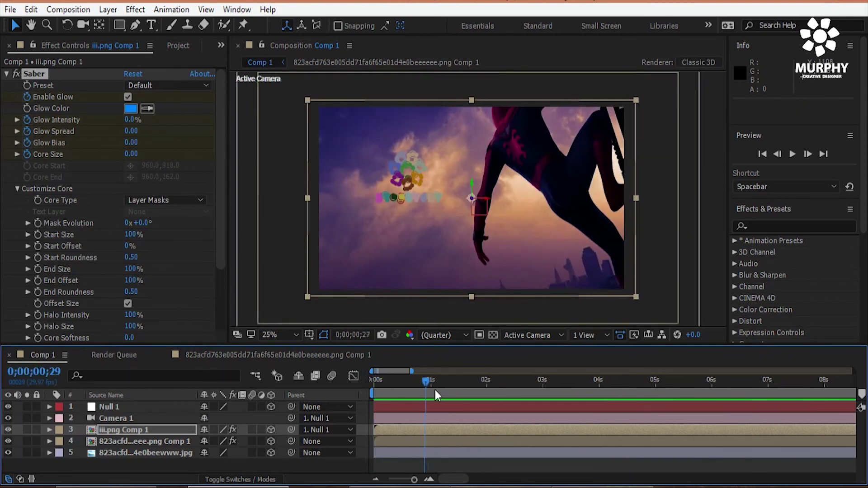